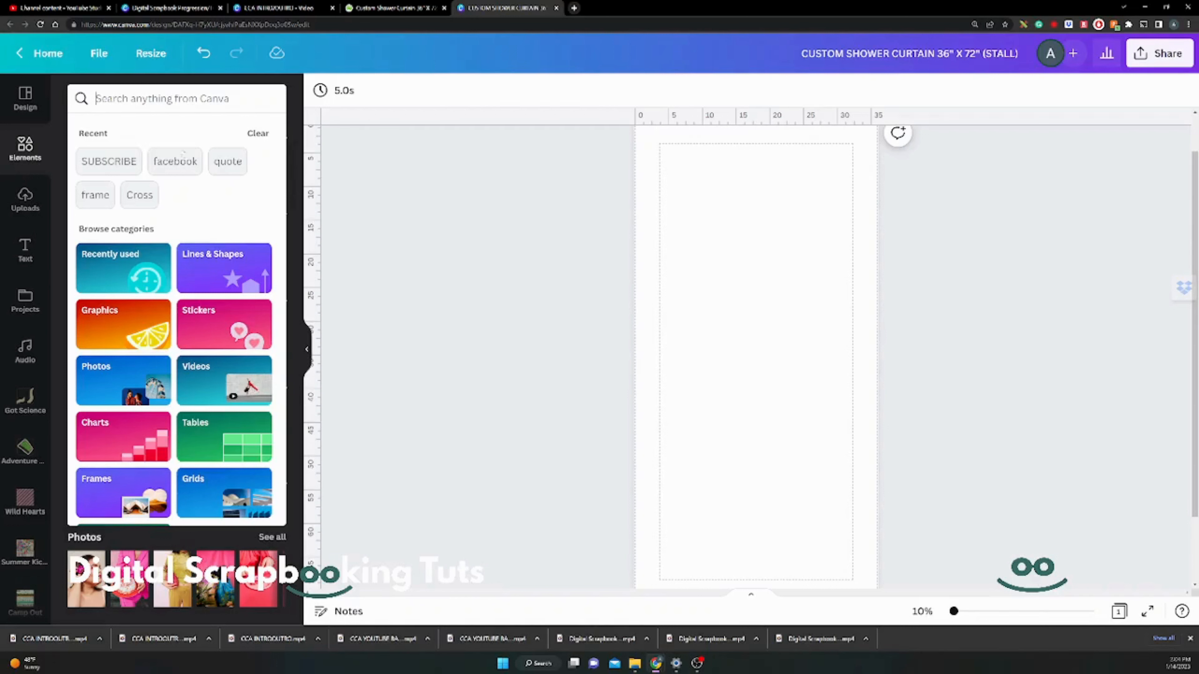
click(168, 100)
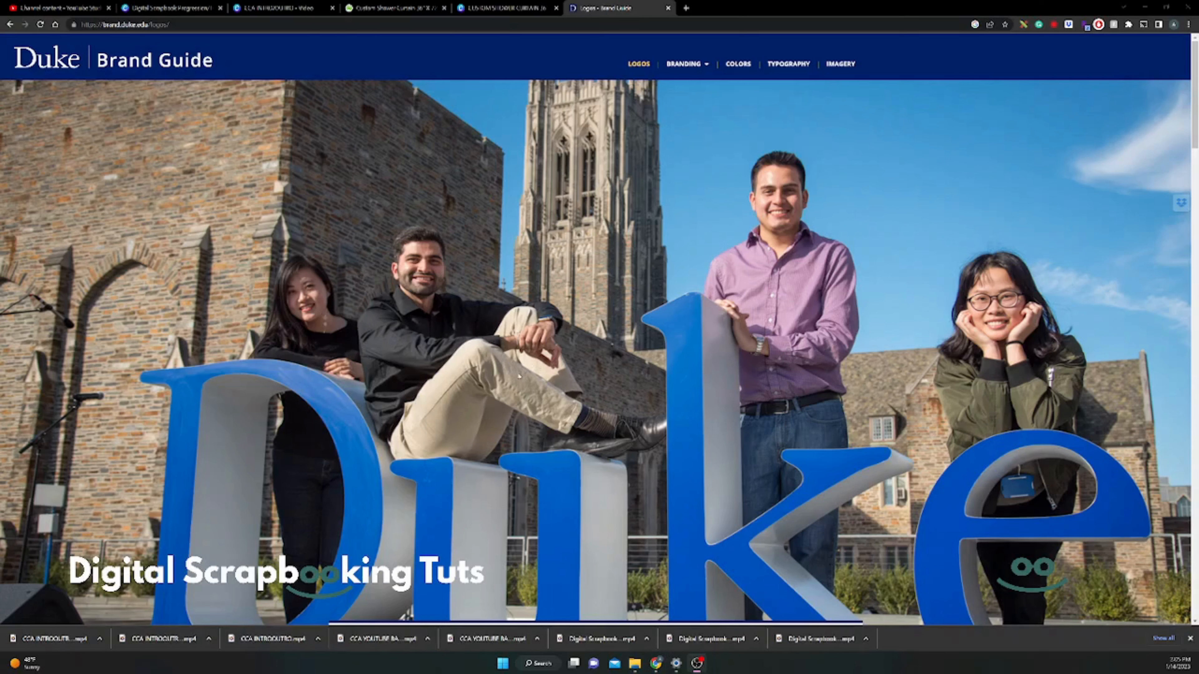
- Look through the logos page of the Duke Brand Guide and go to its Downloads section
scroll(595, 473, down, 5)
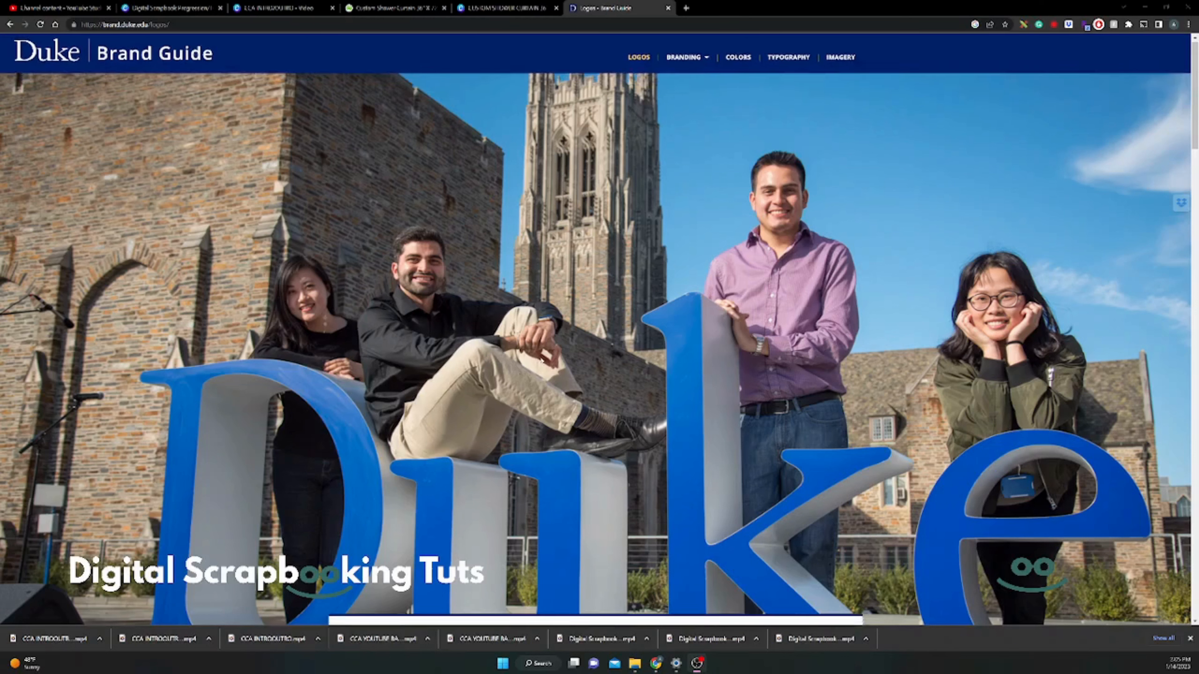
scroll(544, 361, down, 6)
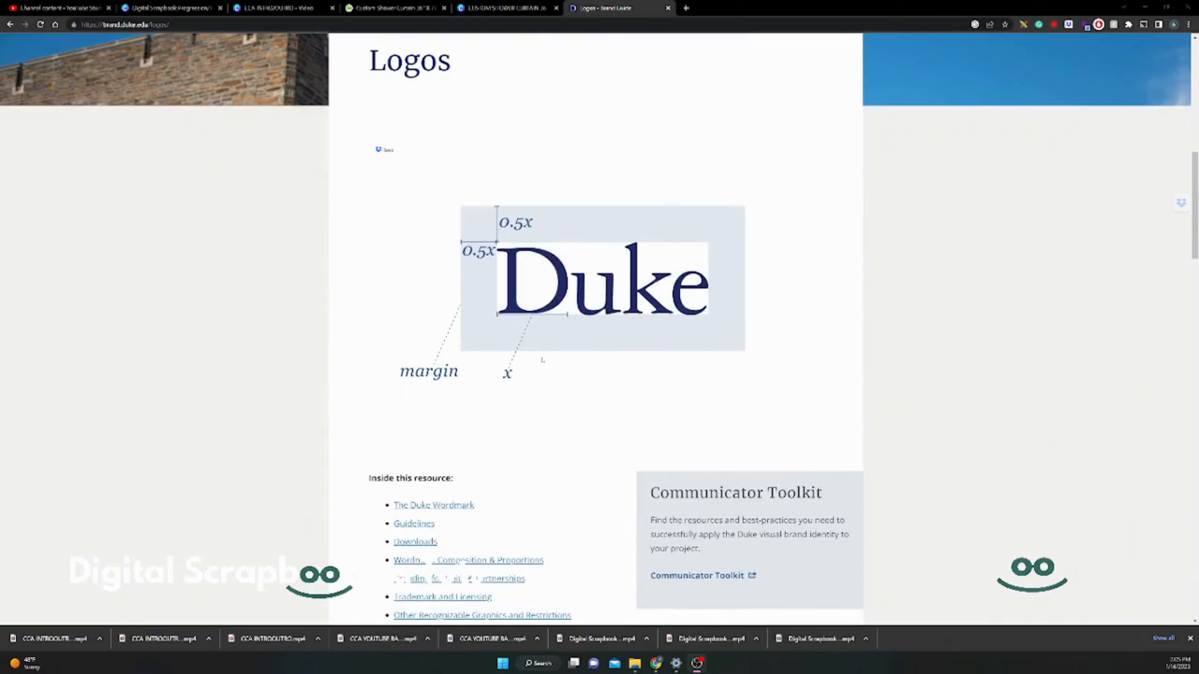
scroll(542, 361, down, 1)
scroll(537, 379, down, 1)
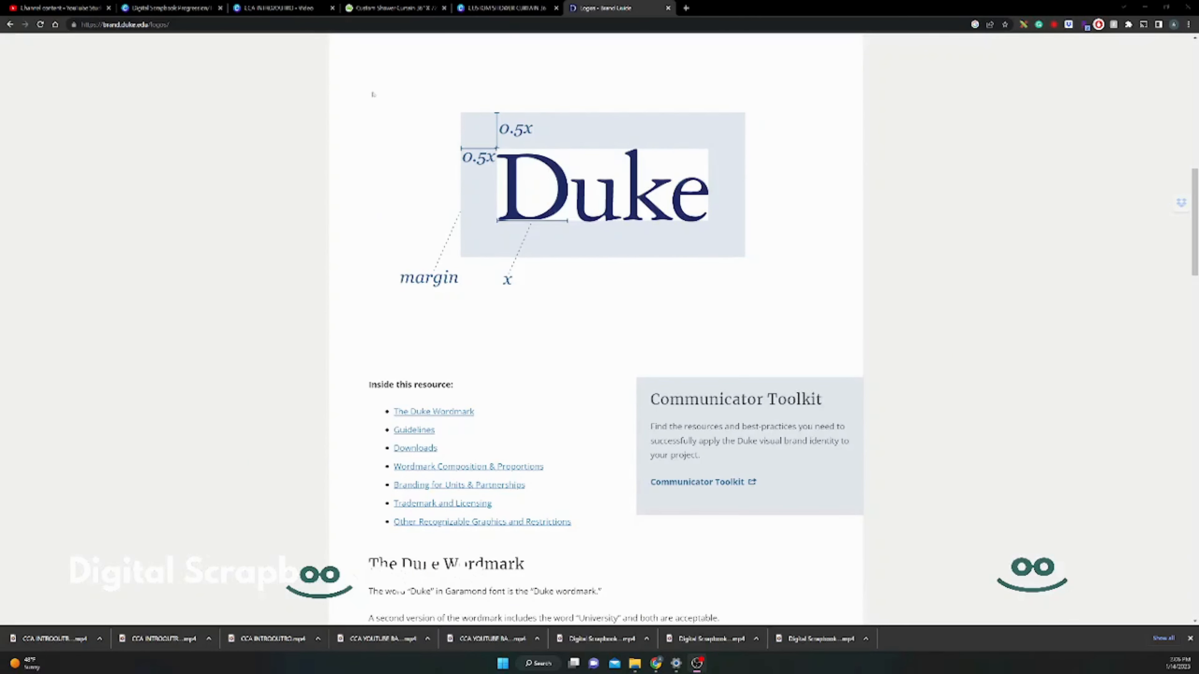
click(425, 449)
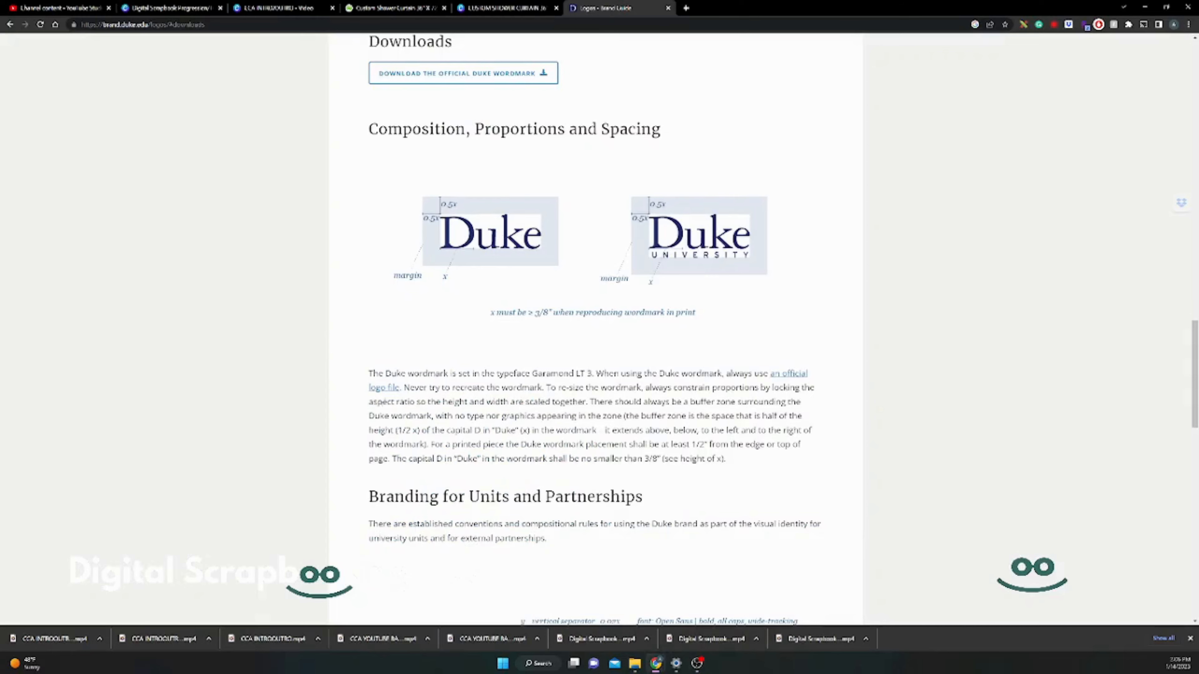
- Review the guide's rules on wordmark spacing, branding for units, trademark licensing and other restricted Duke graphics
scroll(488, 416, down, 1)
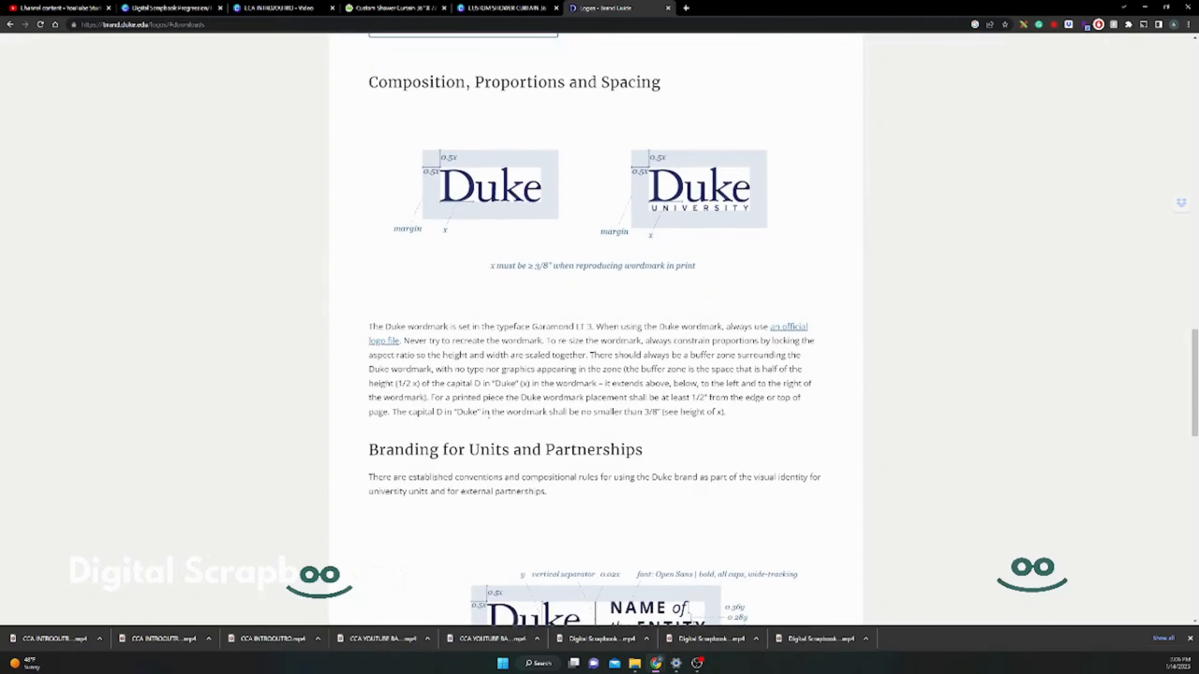
scroll(489, 416, down, 5)
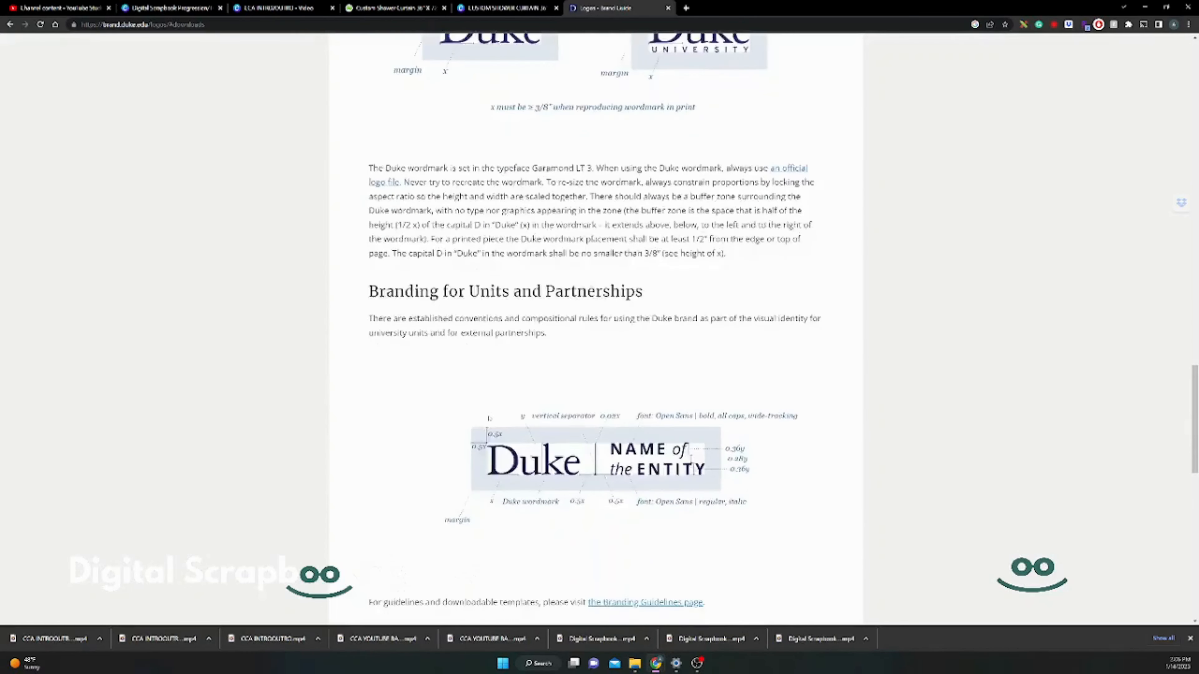
scroll(488, 418, down, 3)
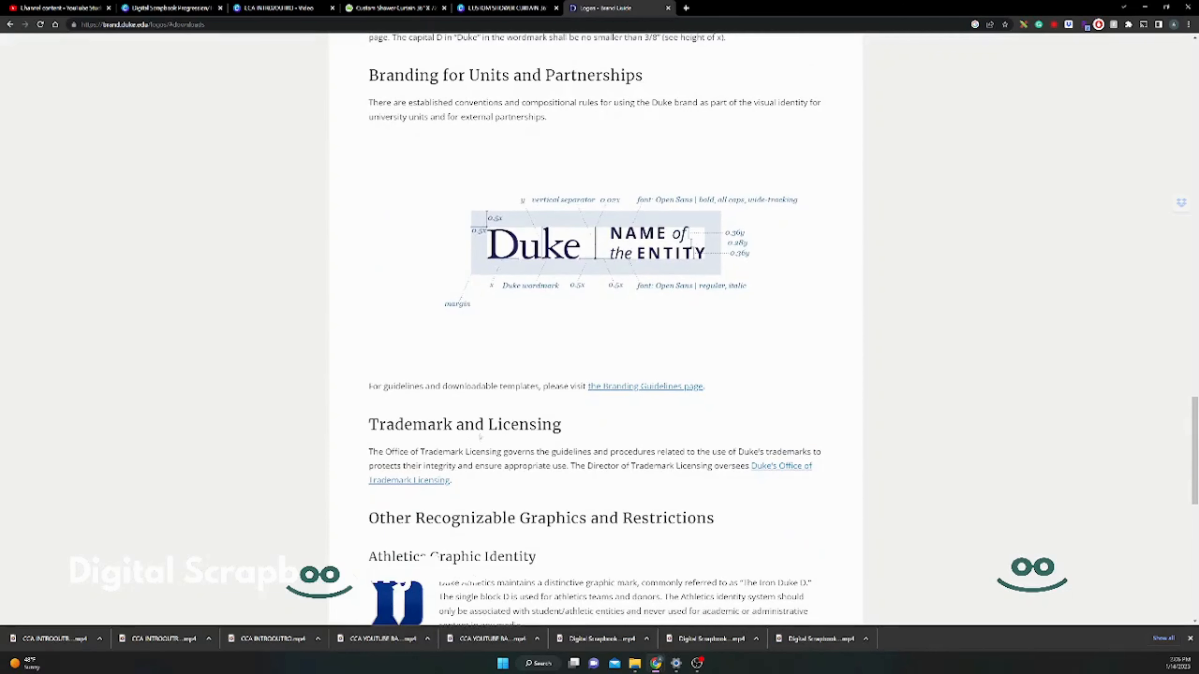
drag(488, 424, 635, 478)
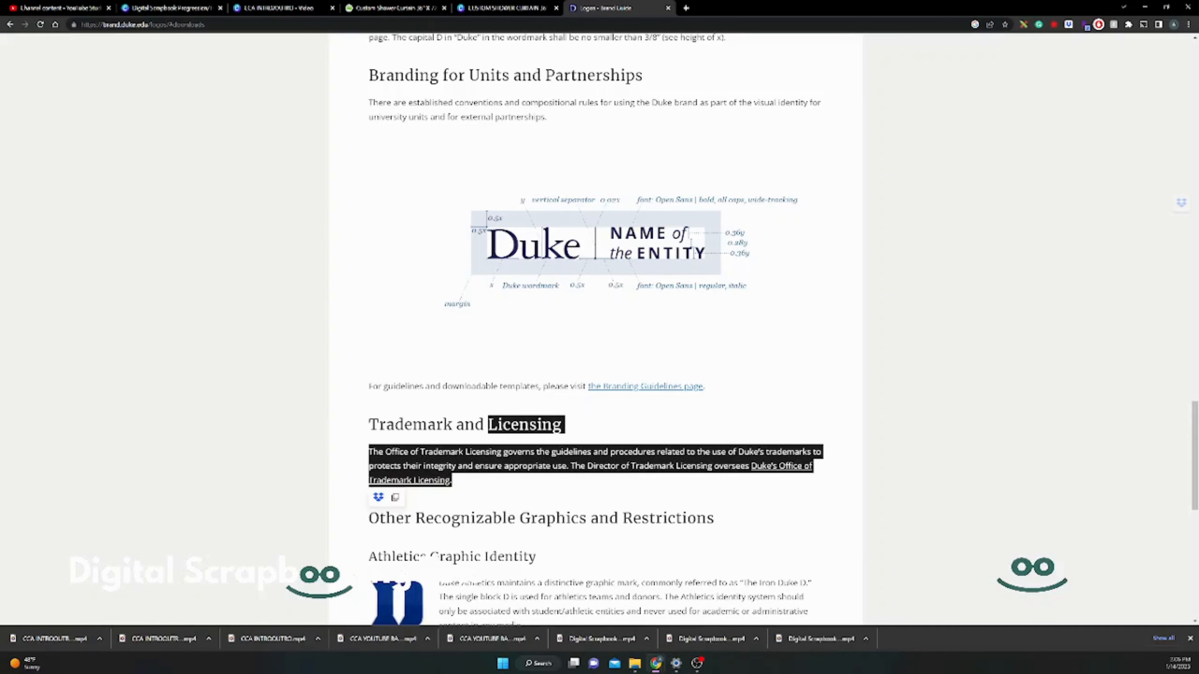
scroll(597, 465, down, 5)
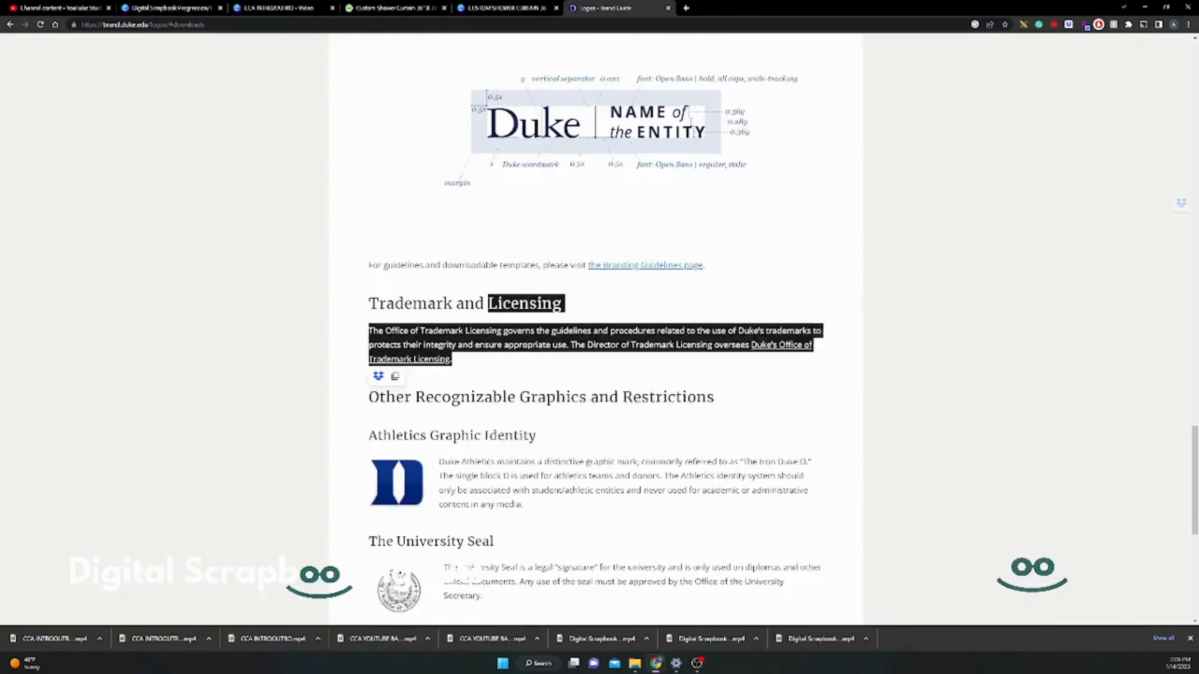
click(597, 465)
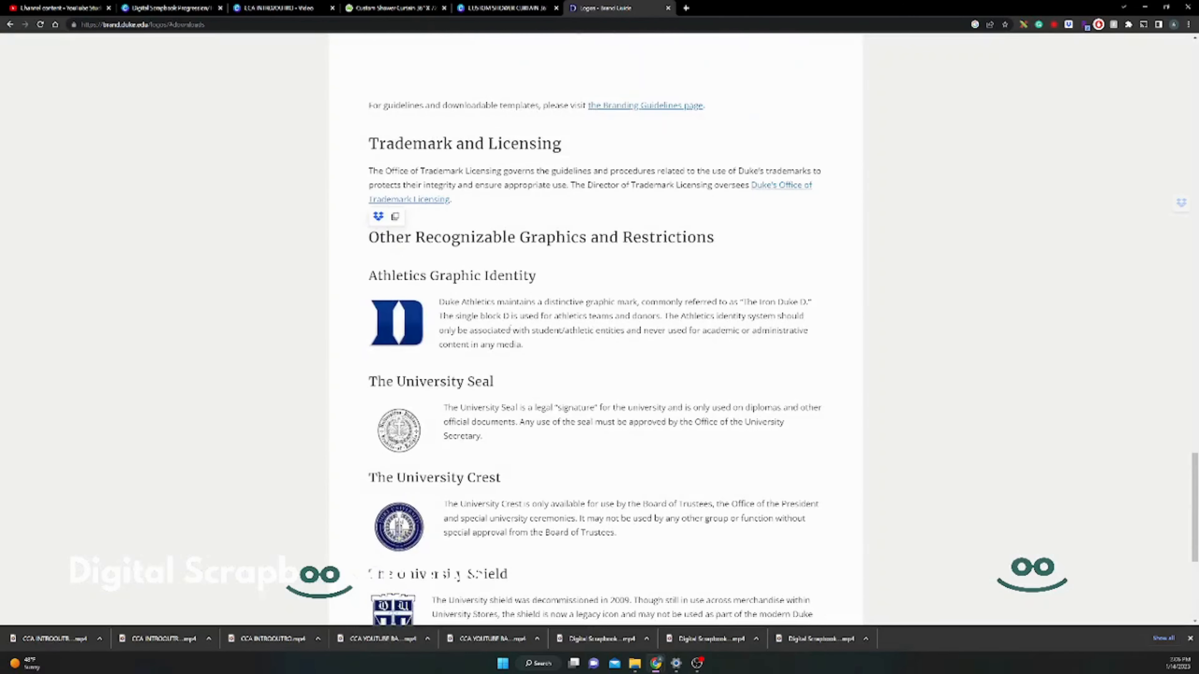
scroll(596, 464, down, 1)
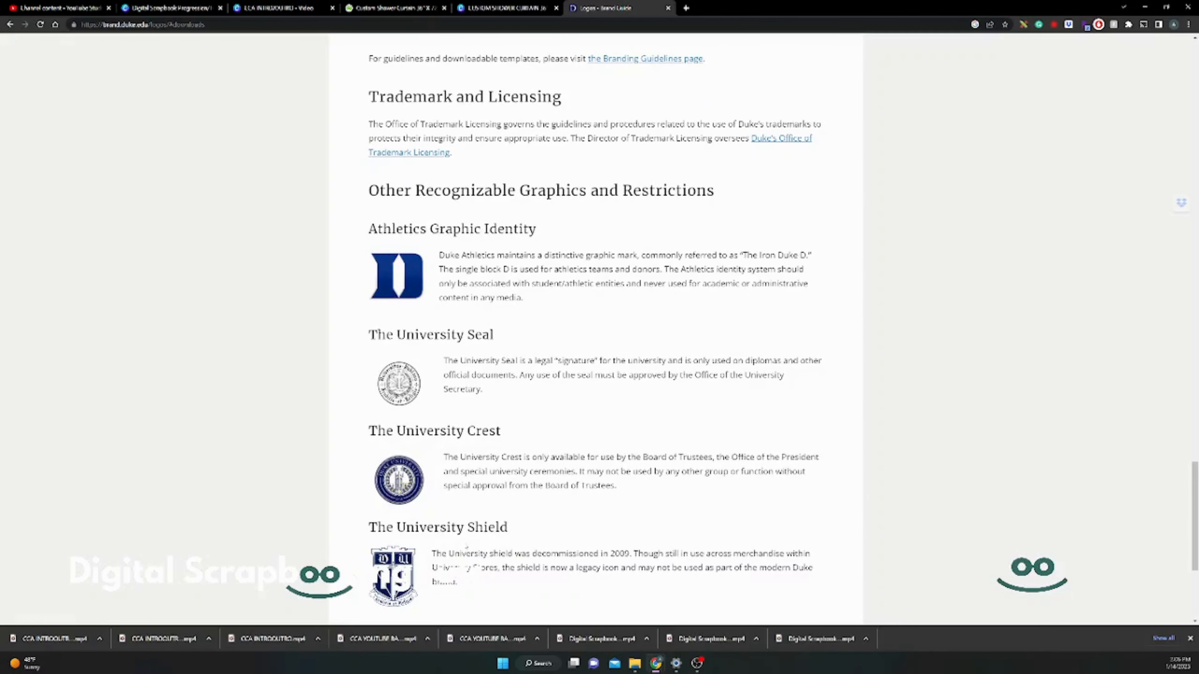
scroll(467, 547, down, 2)
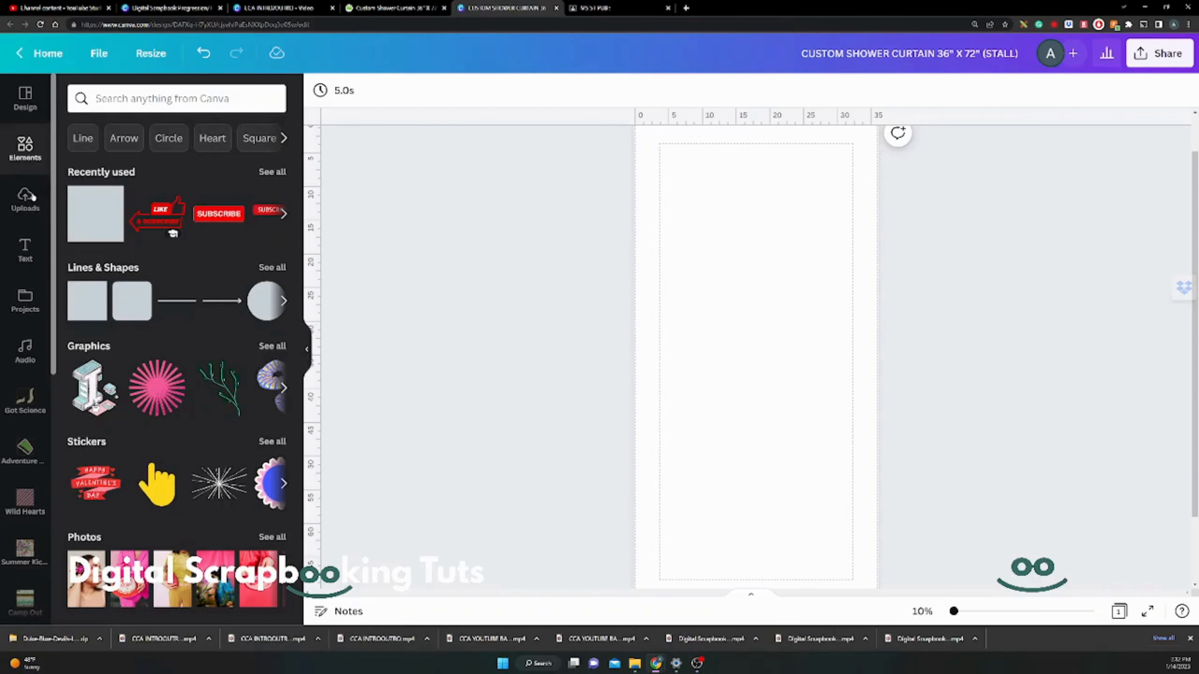
- Upload the Duke Blue Devils Logo image file to the shower curtain design's uploads in Canva
click(28, 200)
click(124, 169)
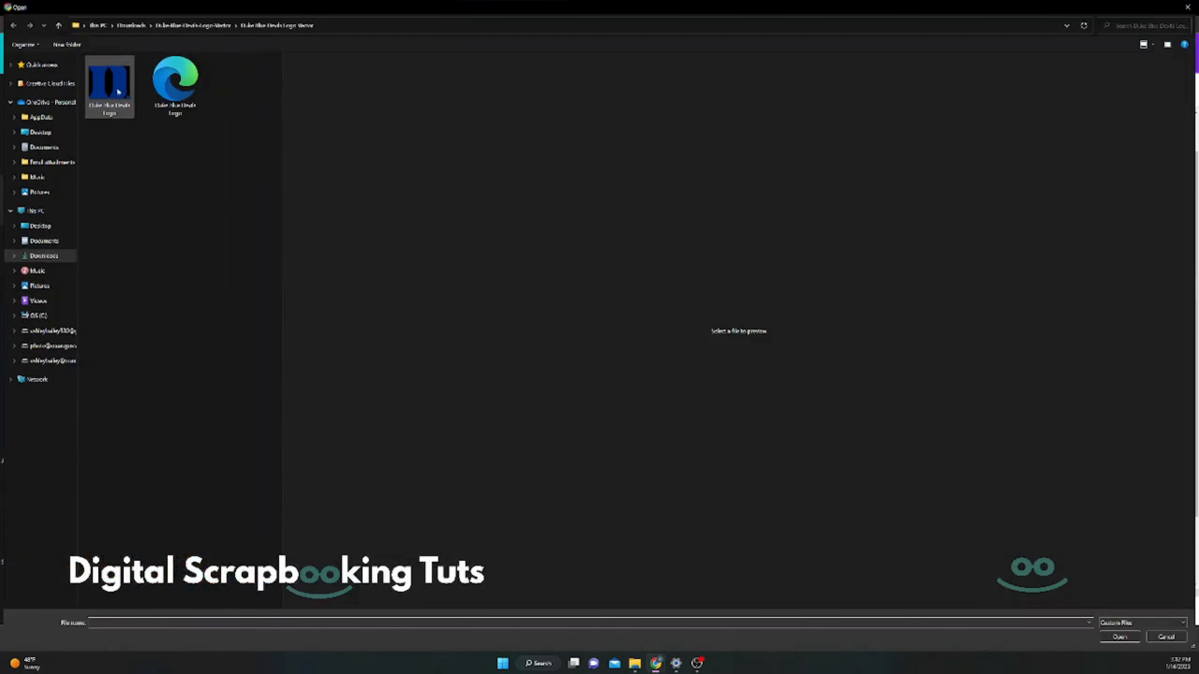
click(116, 92)
click(1118, 636)
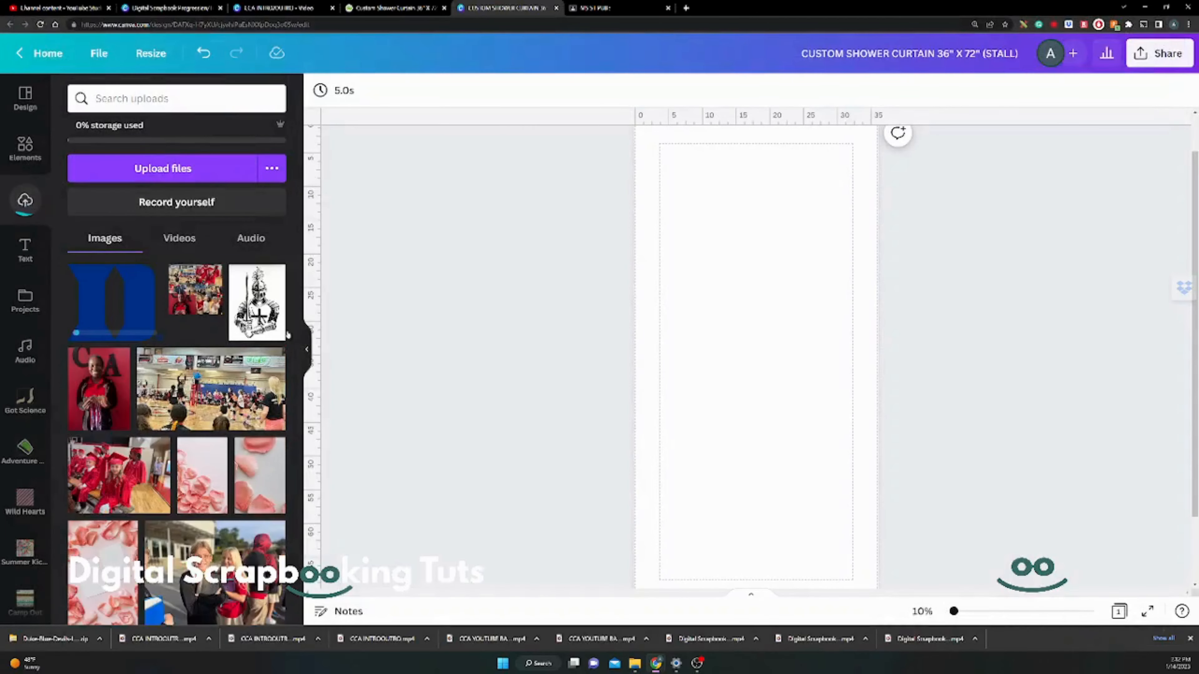
- Add the uploaded Duke logo to the page, shrink it to about 2.4 in wide and place it in the upper-left margin corner
click(127, 302)
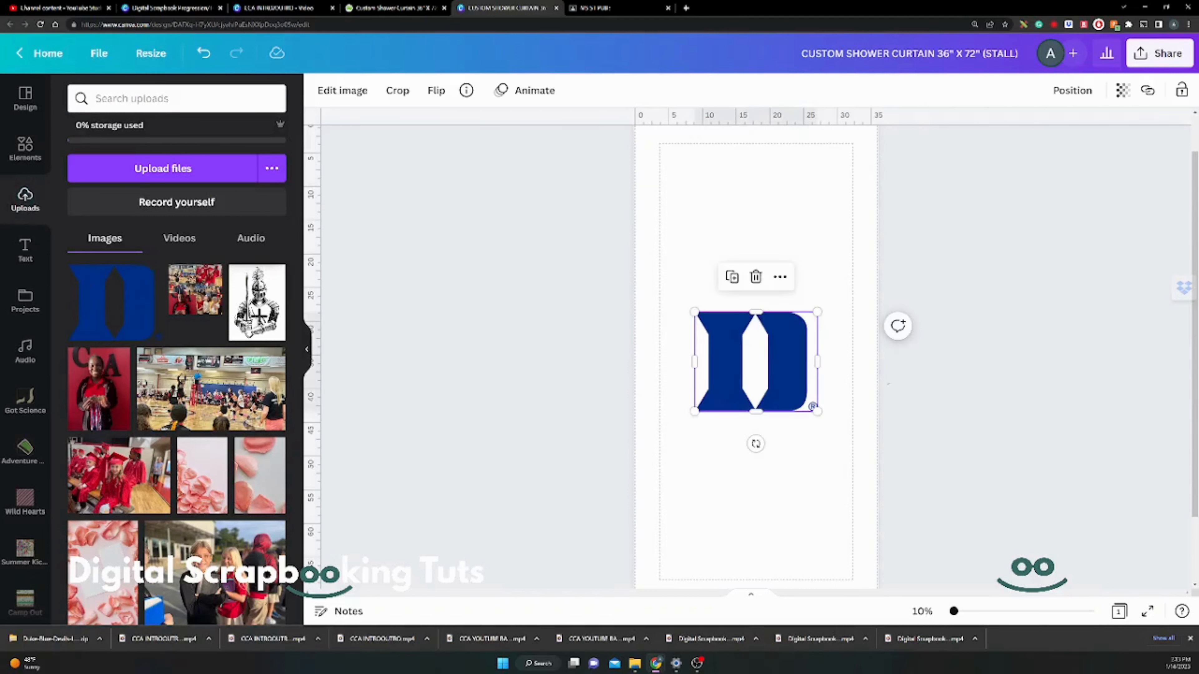
drag(817, 410, 678, 186)
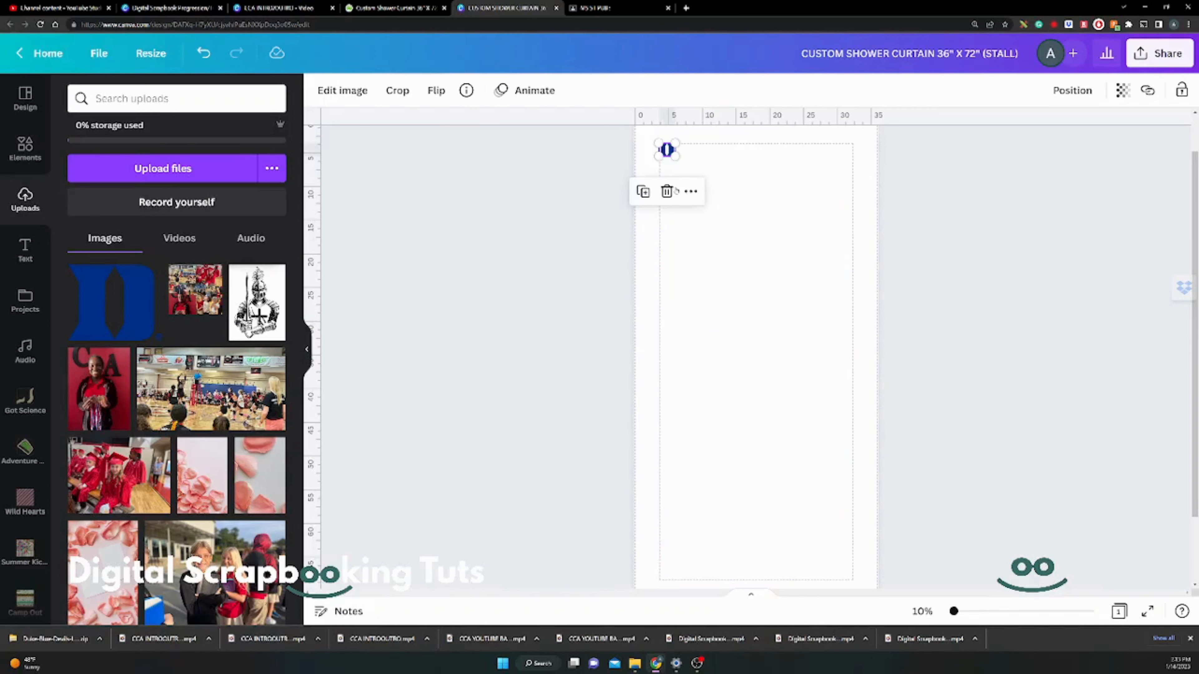
click(770, 227)
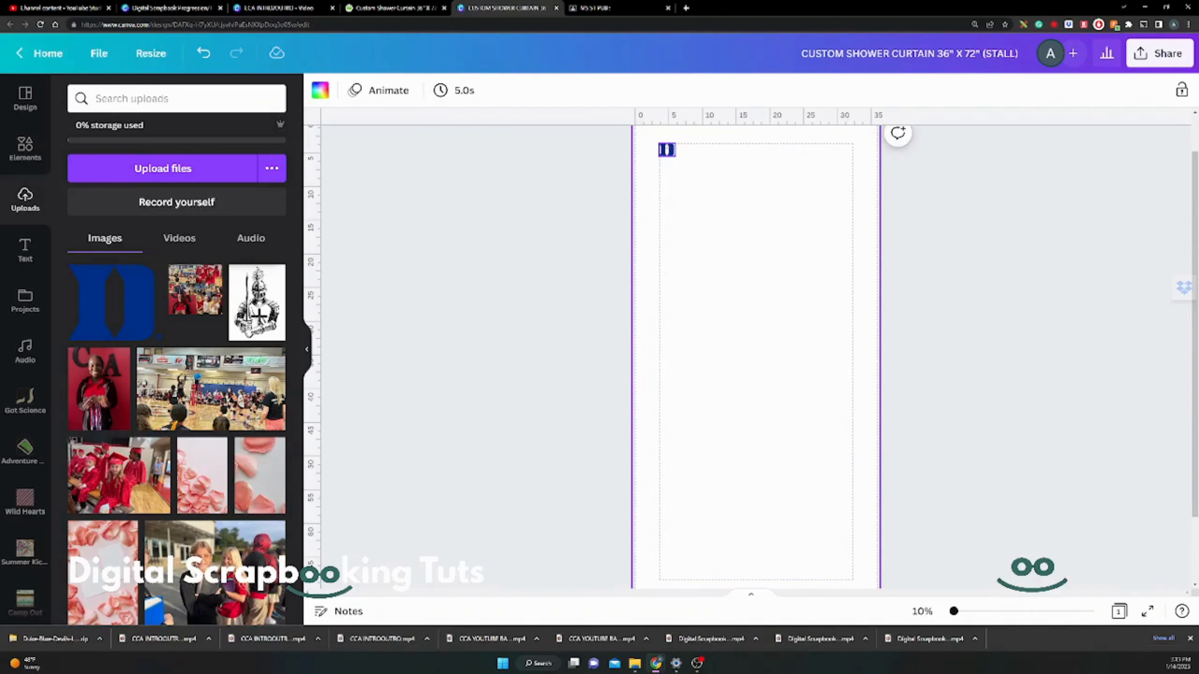
- Place two copies of the small logo to its right, forming an evenly spaced row of three along the upper margin
click(669, 151)
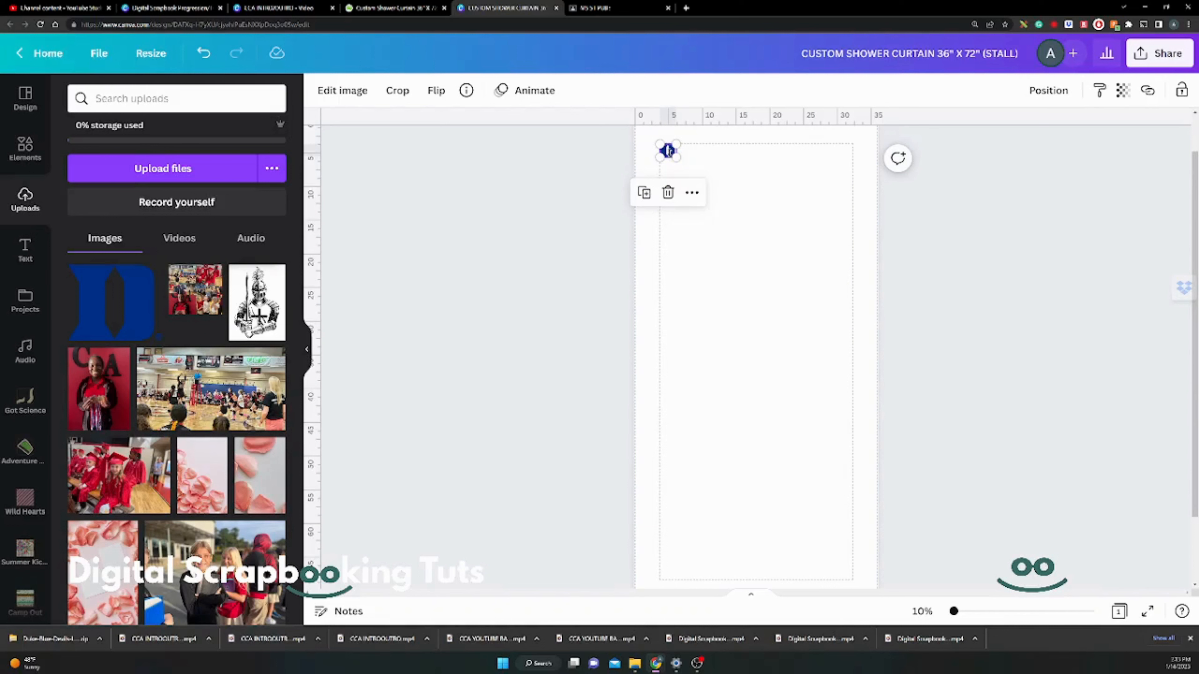
drag(669, 152, 704, 150)
click(667, 150)
drag(667, 150, 738, 151)
scroll(747, 169, up, 5)
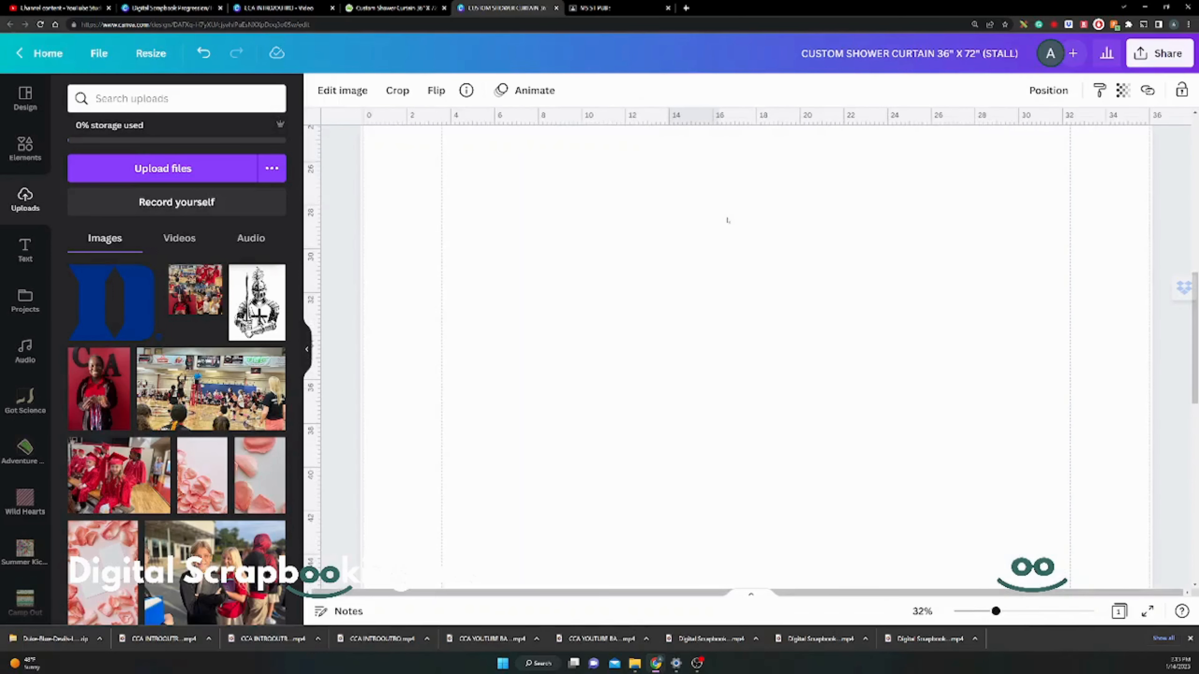
scroll(728, 220, up, 10)
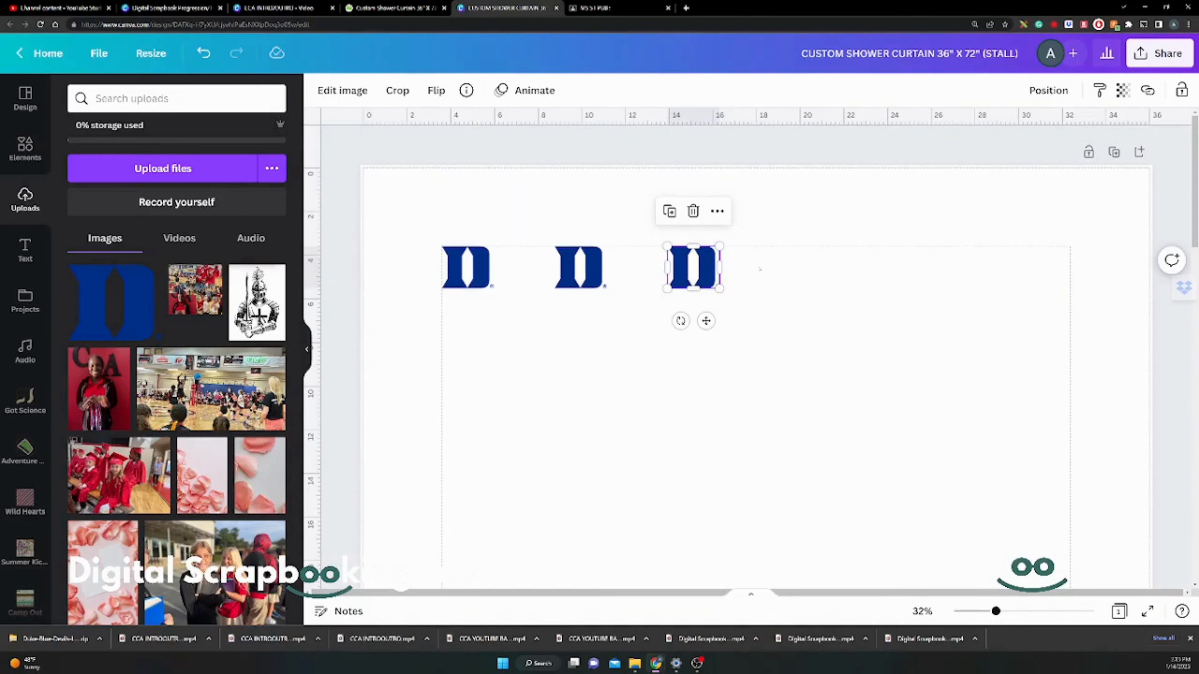
- Add three more logo copies to the right, extending the evenly spaced row to six logos
click(761, 267)
drag(745, 238, 650, 313)
key(ctrl+v)
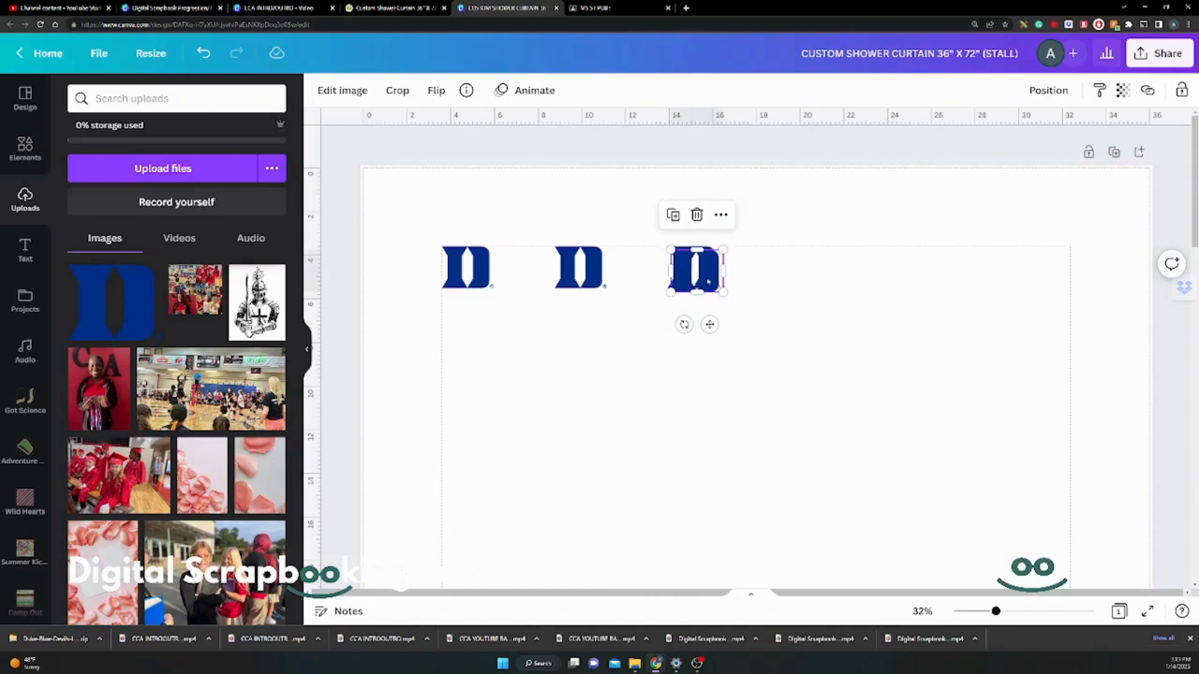
drag(708, 276, 815, 275)
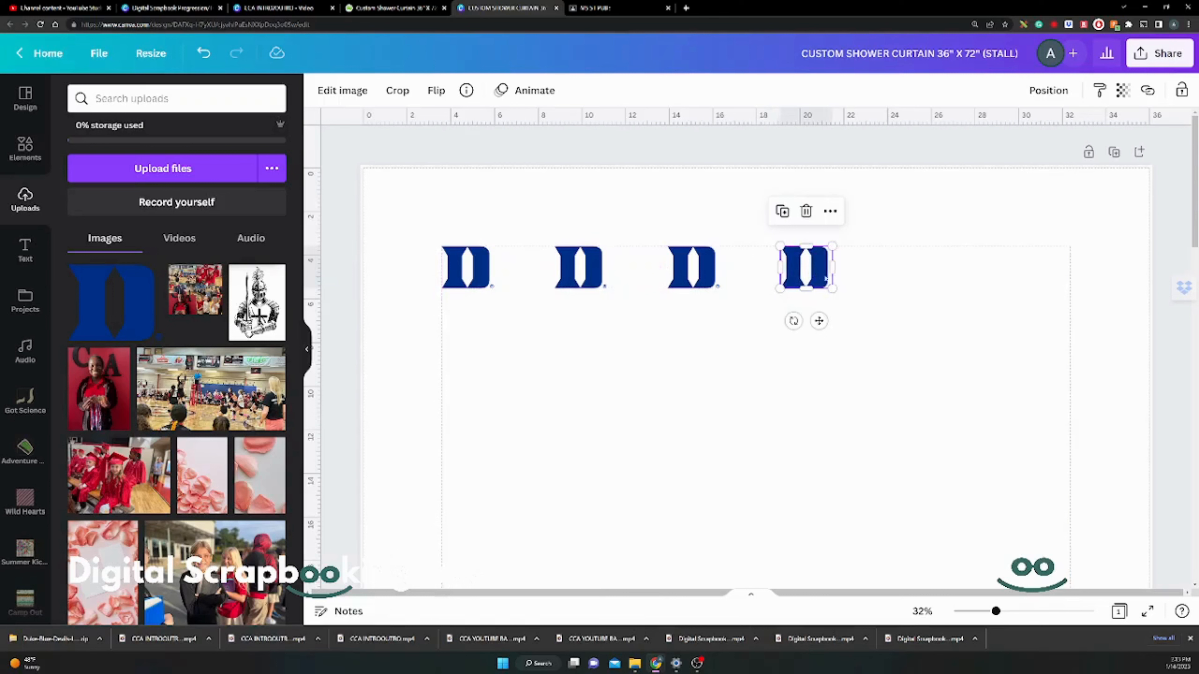
click(867, 279)
key(ctrl+v)
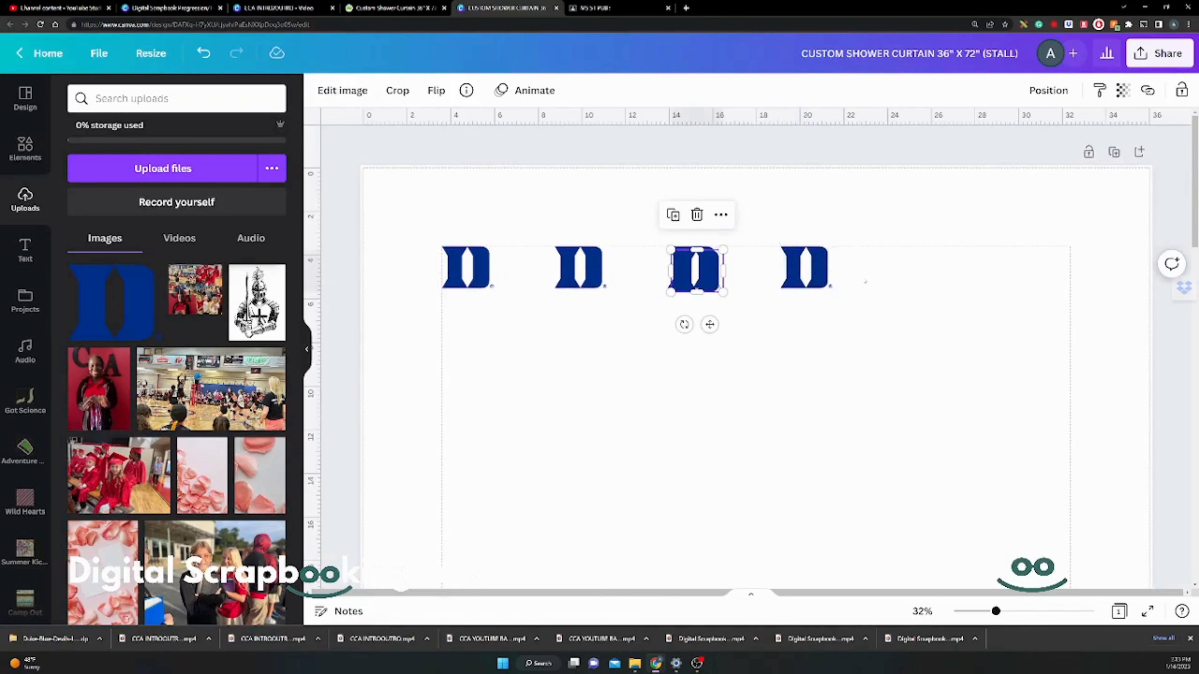
drag(705, 273, 926, 269)
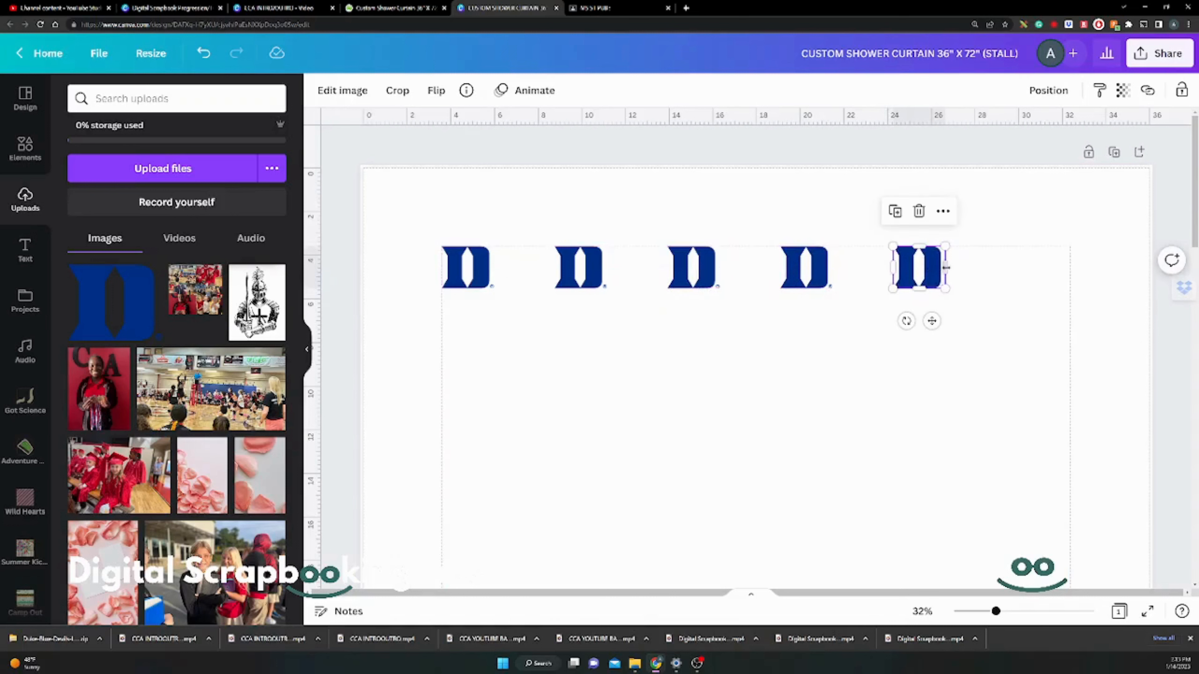
click(711, 278)
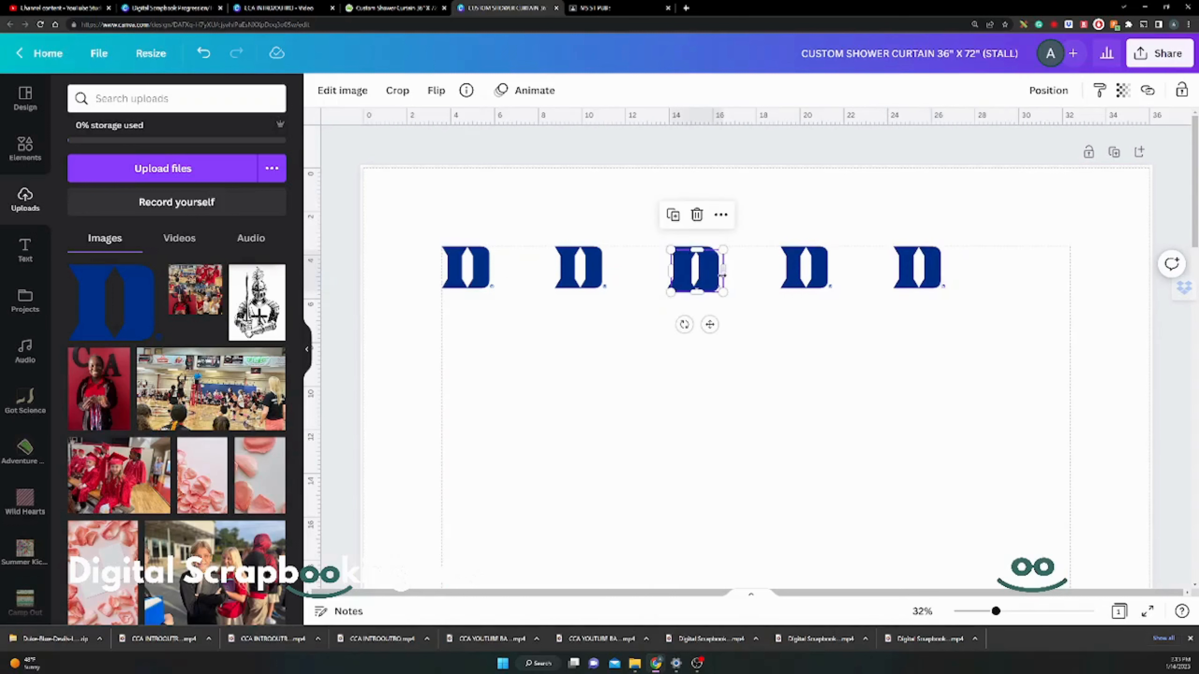
drag(808, 262, 1033, 272)
drag(1034, 271, 1047, 272)
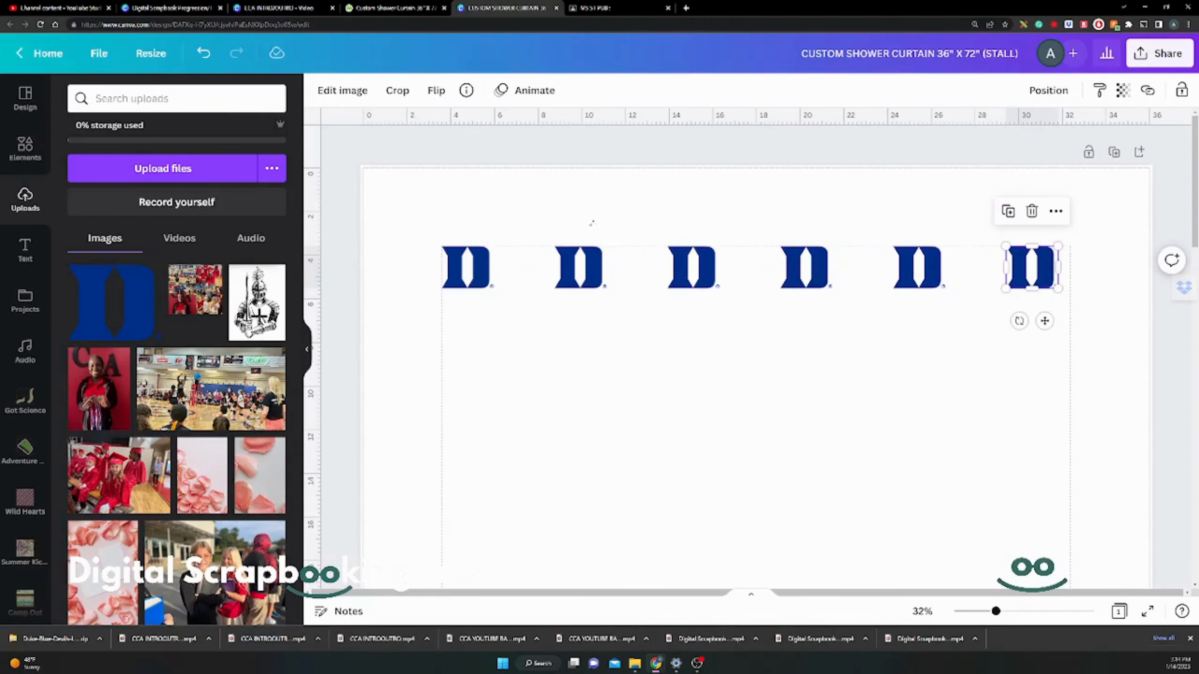
- Select all six logos in the row and group them
click(593, 222)
drag(461, 227, 1093, 310)
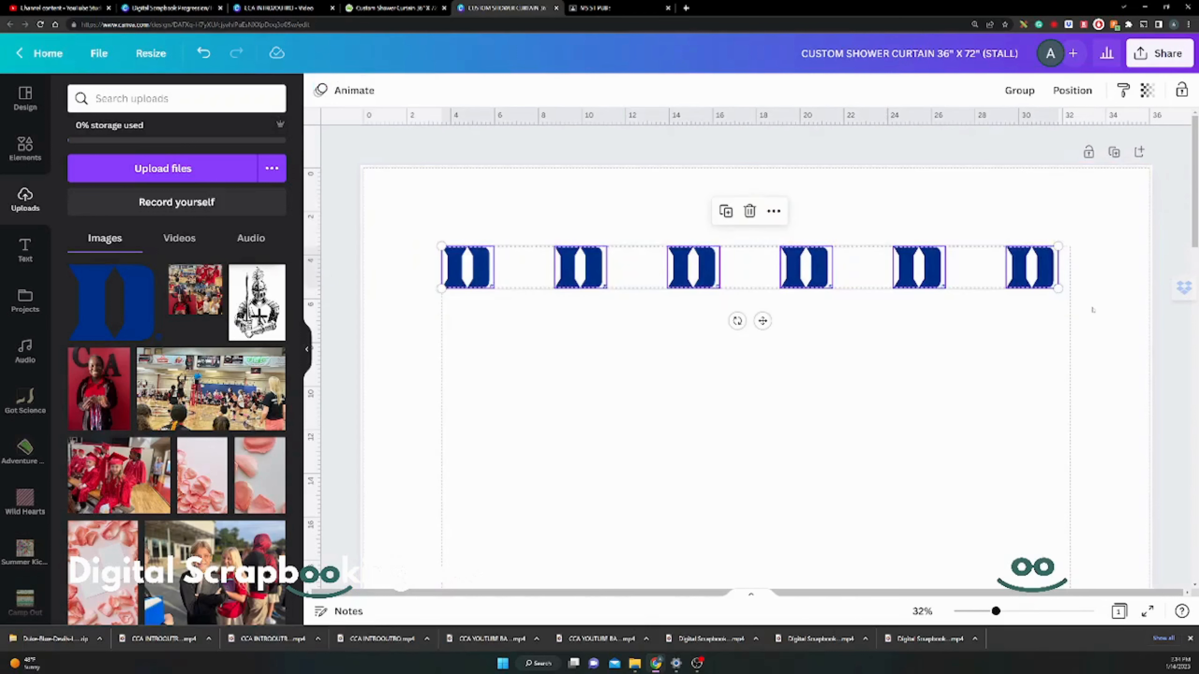
click(1019, 91)
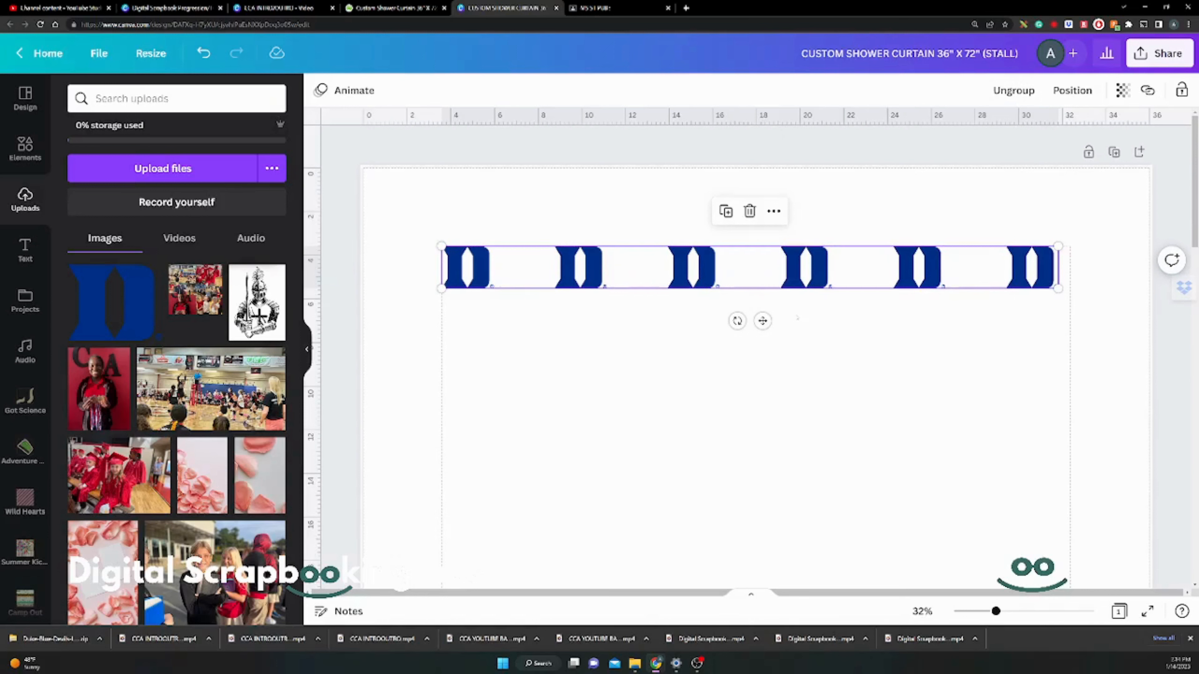
- Duplicate the grouped logo row and place the copy below it, shifted right so its logos sit between those above
key(ctrl+d)
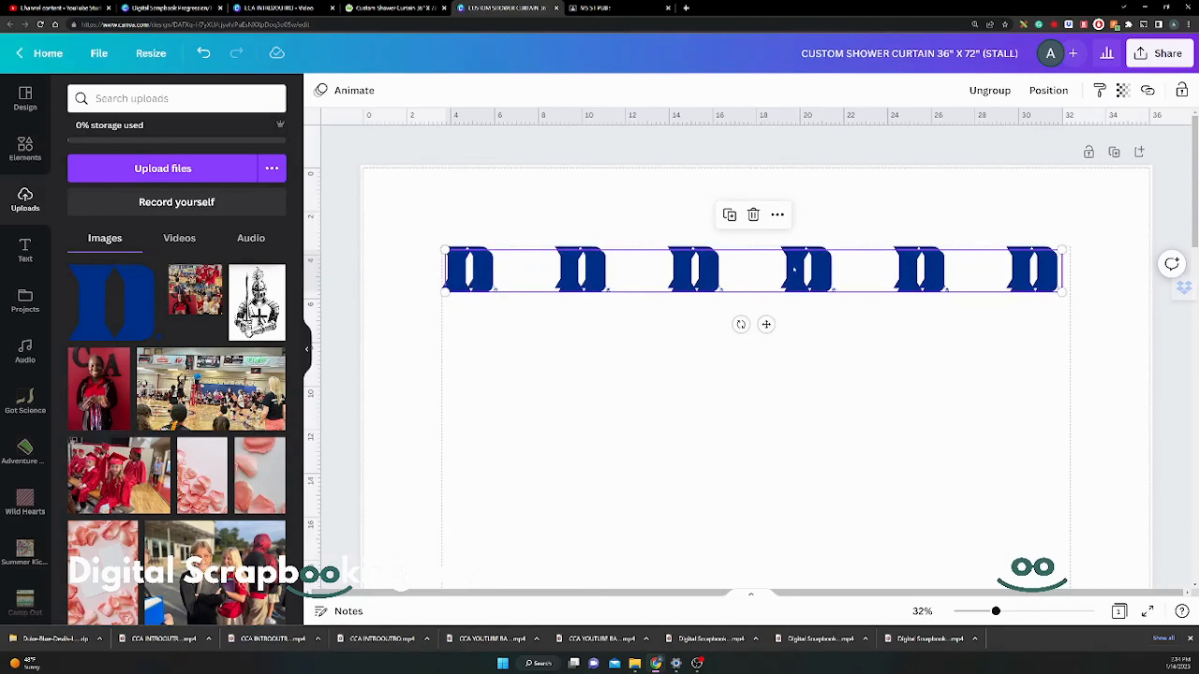
drag(794, 270, 849, 335)
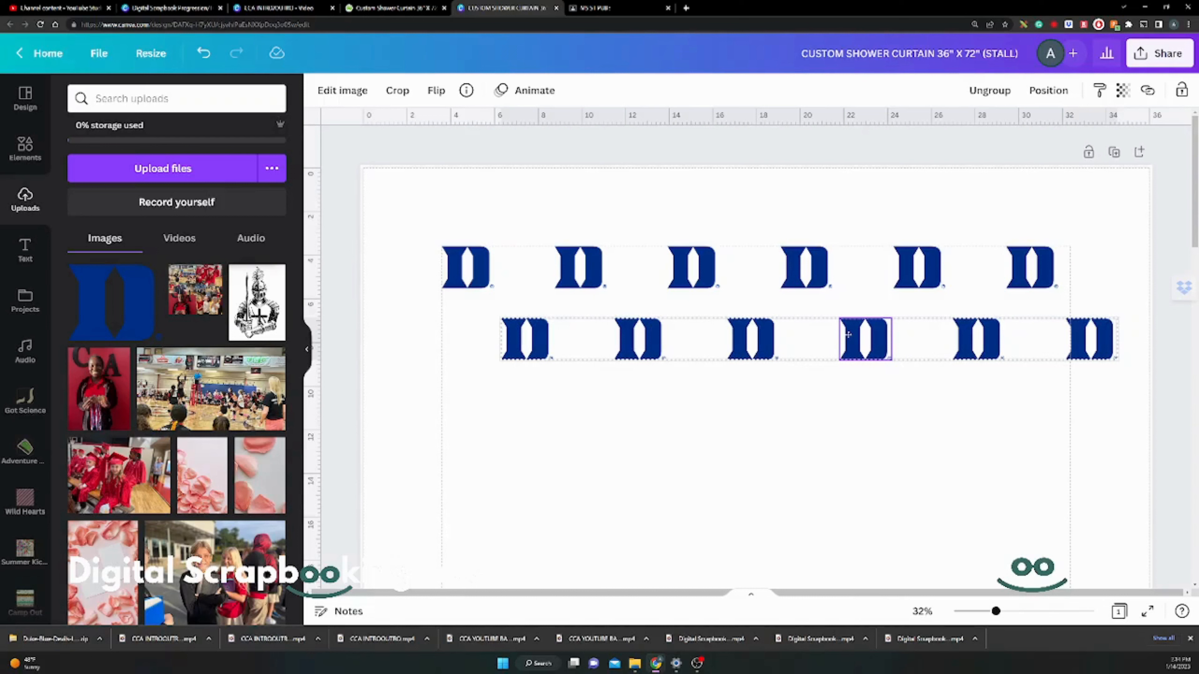
drag(848, 335, 847, 335)
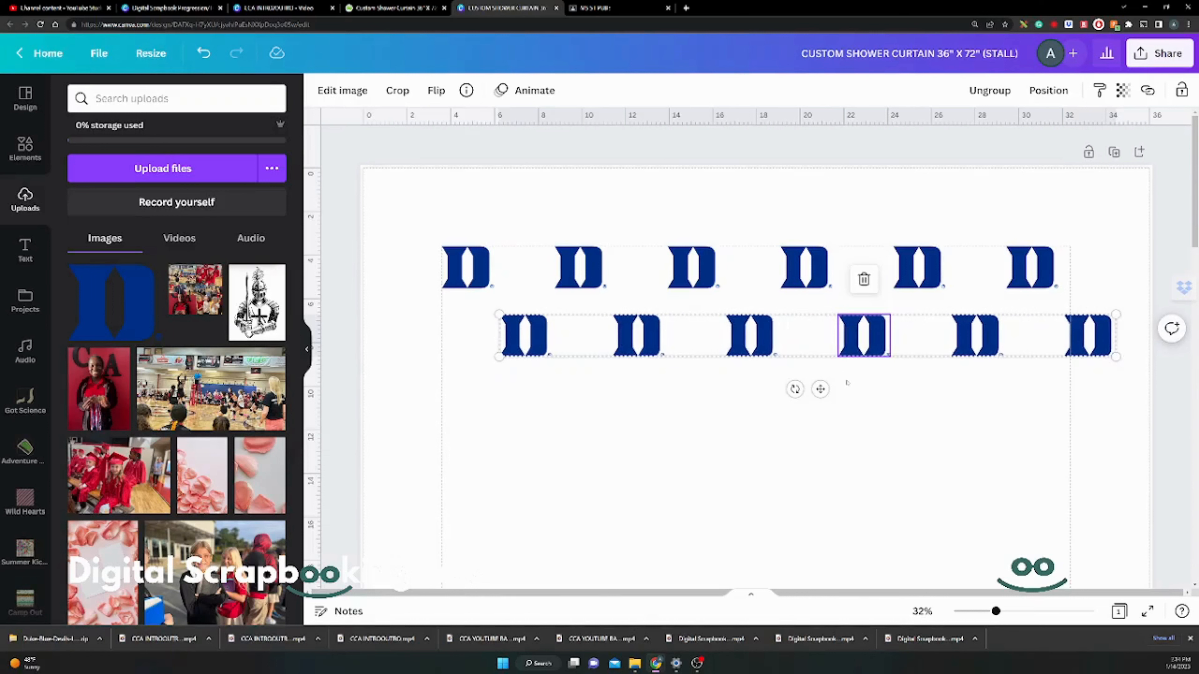
- Add a third logo row aligned with the first and a fourth shifted right like the second, keeping the vertical spacing even
key(ctrl+v)
drag(800, 273, 792, 402)
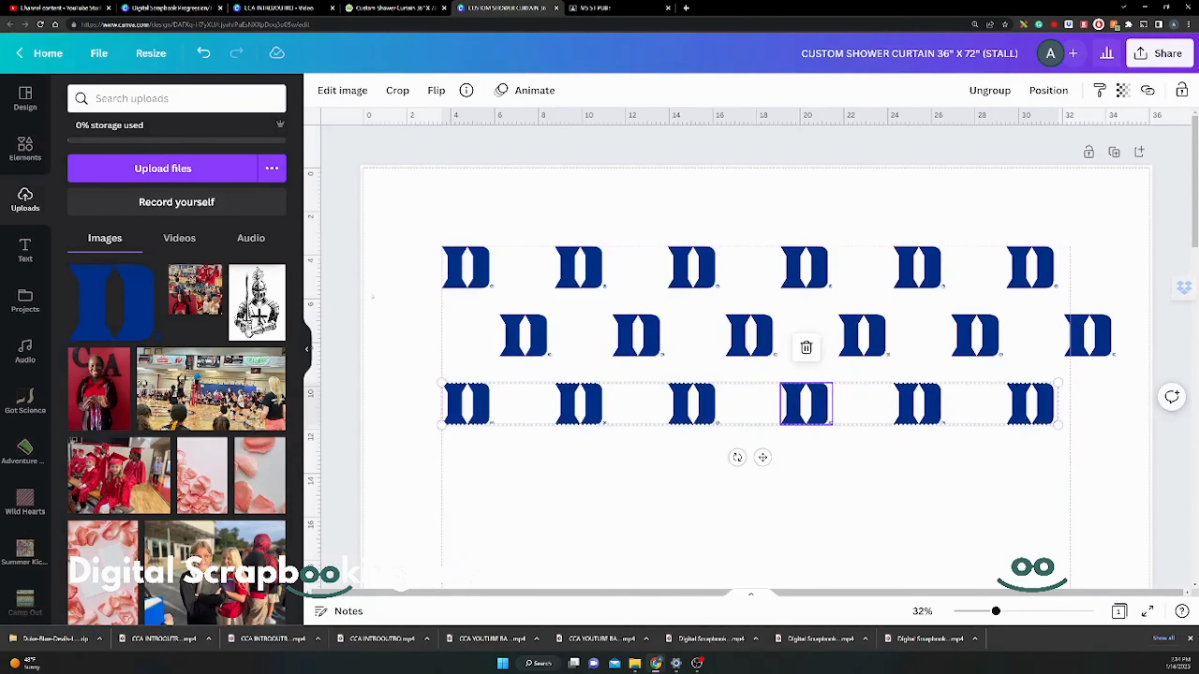
click(472, 274)
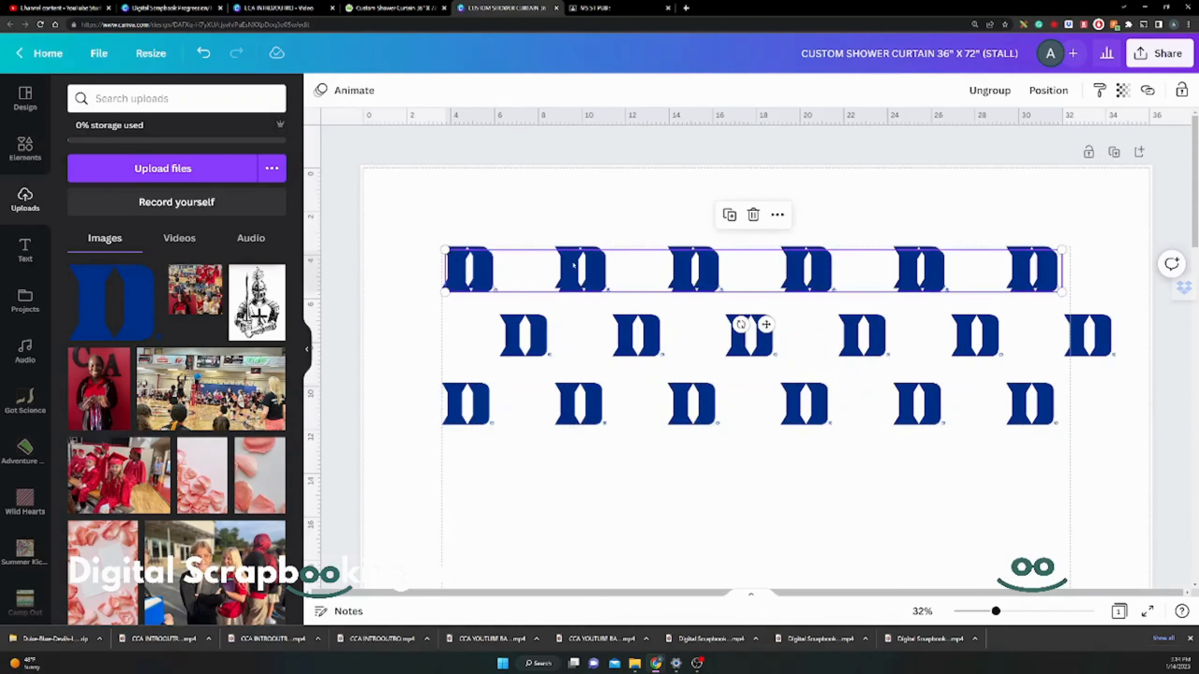
drag(573, 266, 626, 462)
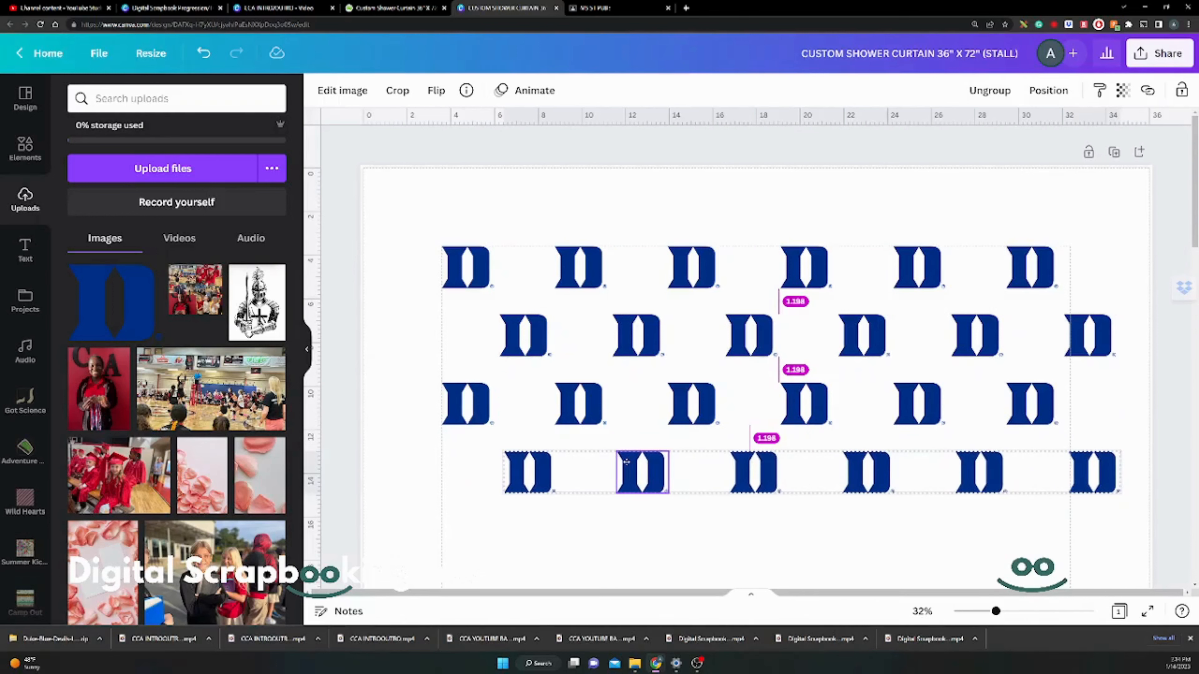
drag(626, 462, 626, 462)
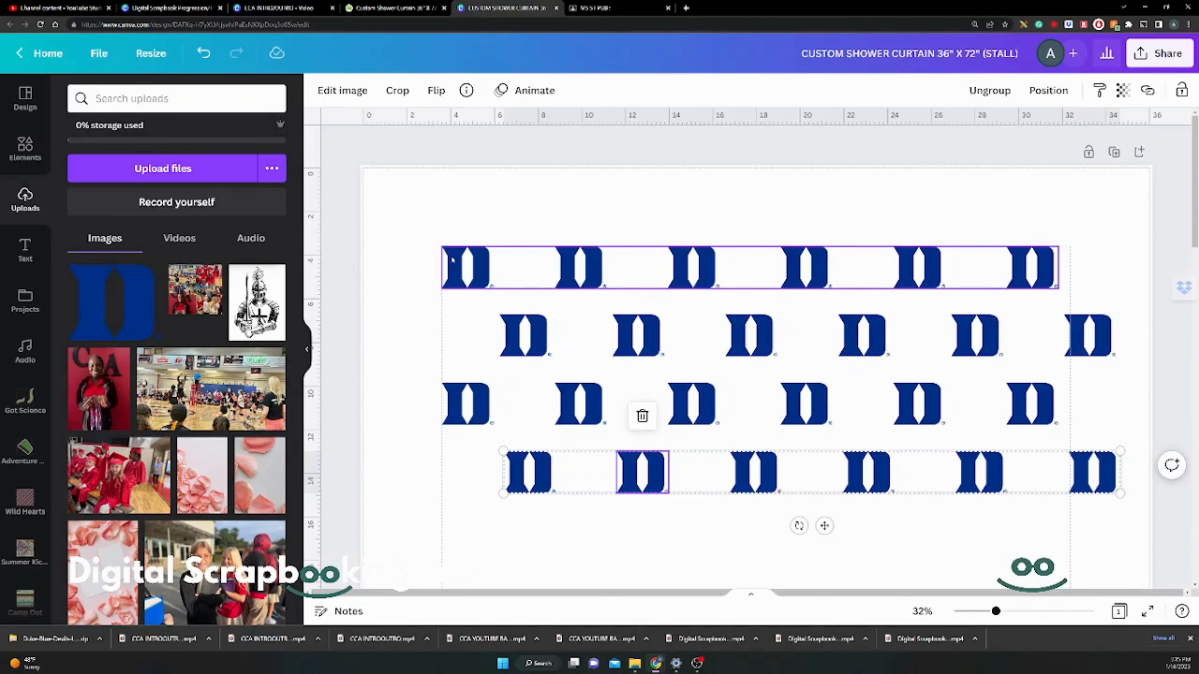
- Group the four staggered rows and place a duplicate of the group directly below, continuing the row spacing
drag(410, 218, 1146, 518)
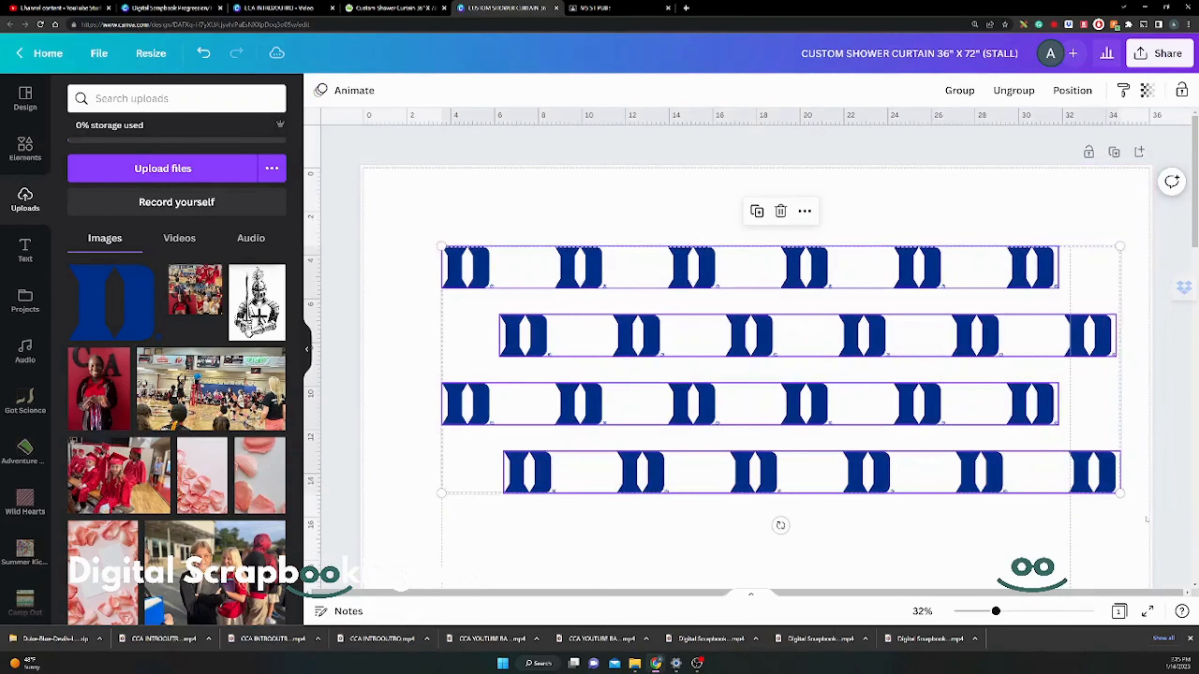
click(961, 90)
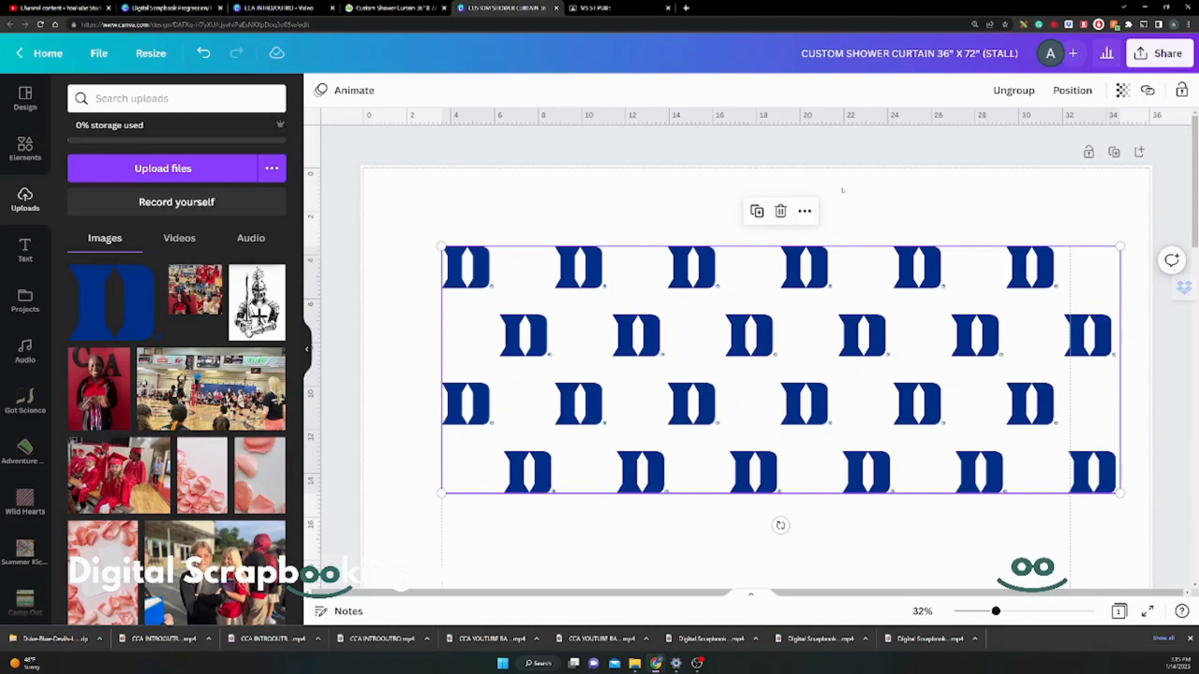
key(ctrl+d)
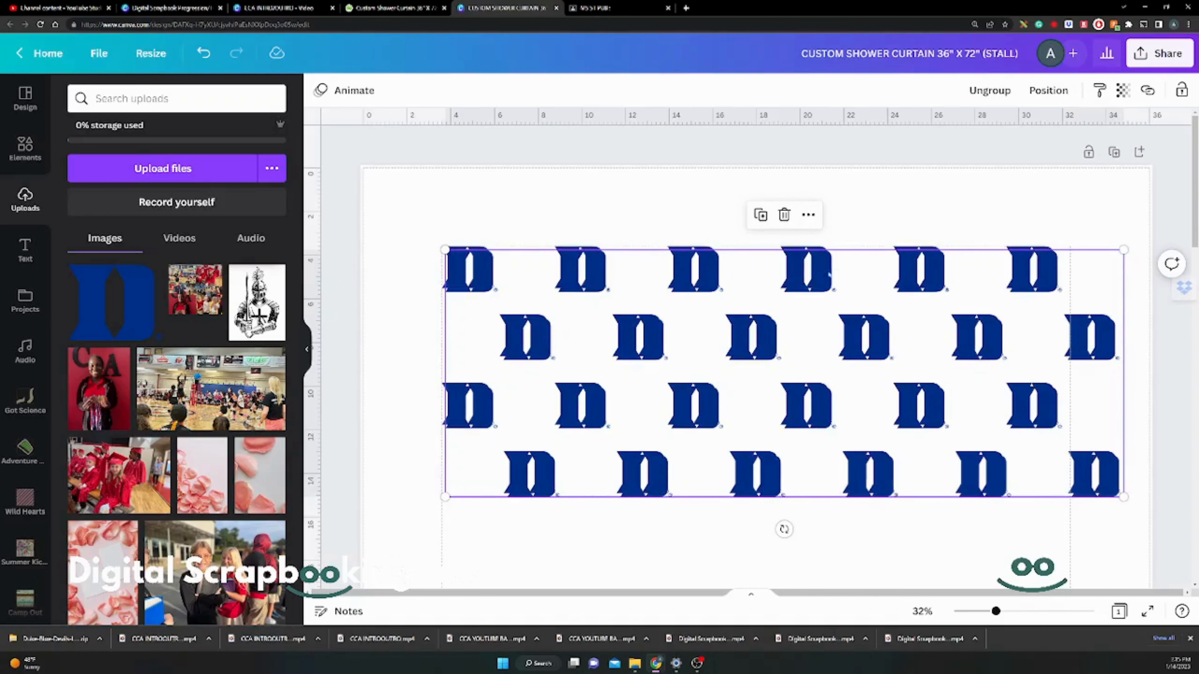
drag(818, 267, 816, 532)
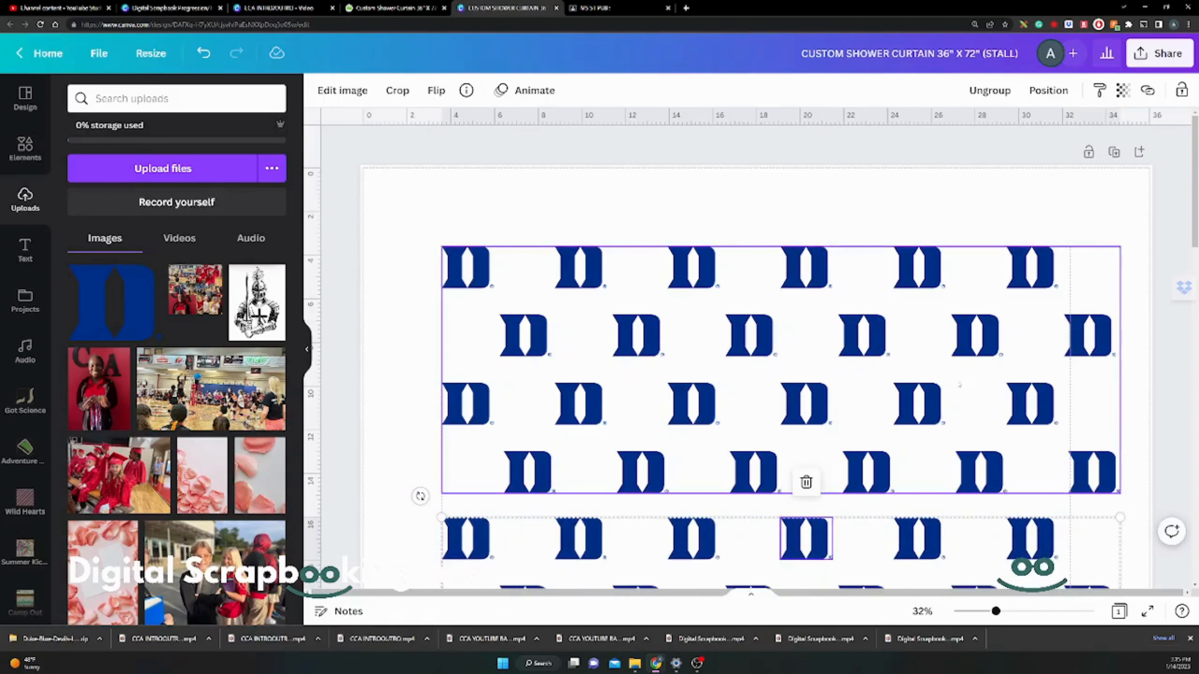
scroll(1164, 392, down, 5)
scroll(1164, 392, down, 3)
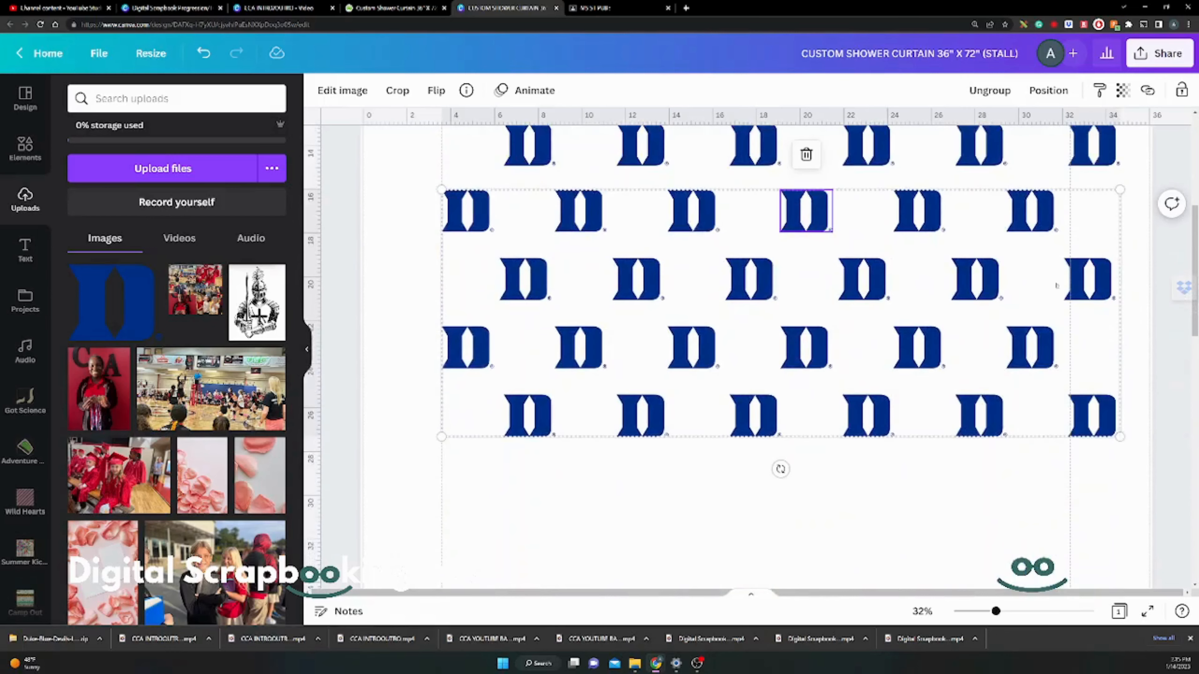
mouse_move(903, 207)
mouse_down()
mouse_move(906, 219)
mouse_move(906, 202)
mouse_up()
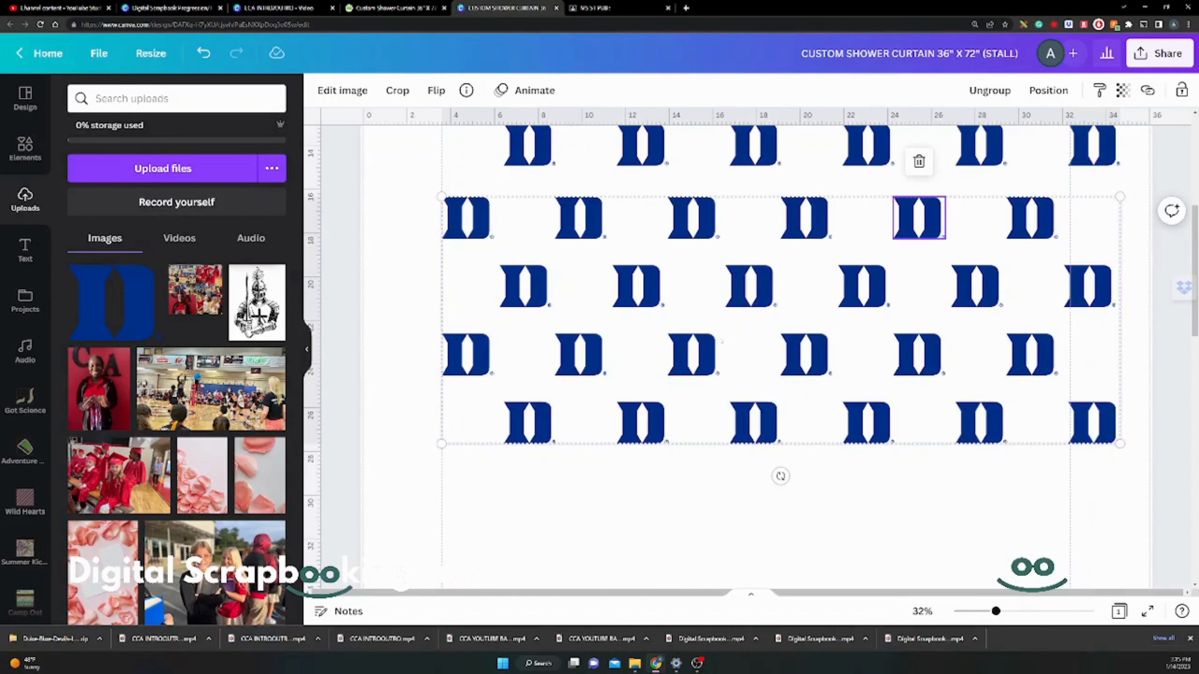
- Place two more copies of the four-row group below, left-aligned with the blocks above and continuing the staggered pattern
key(ctrl+v)
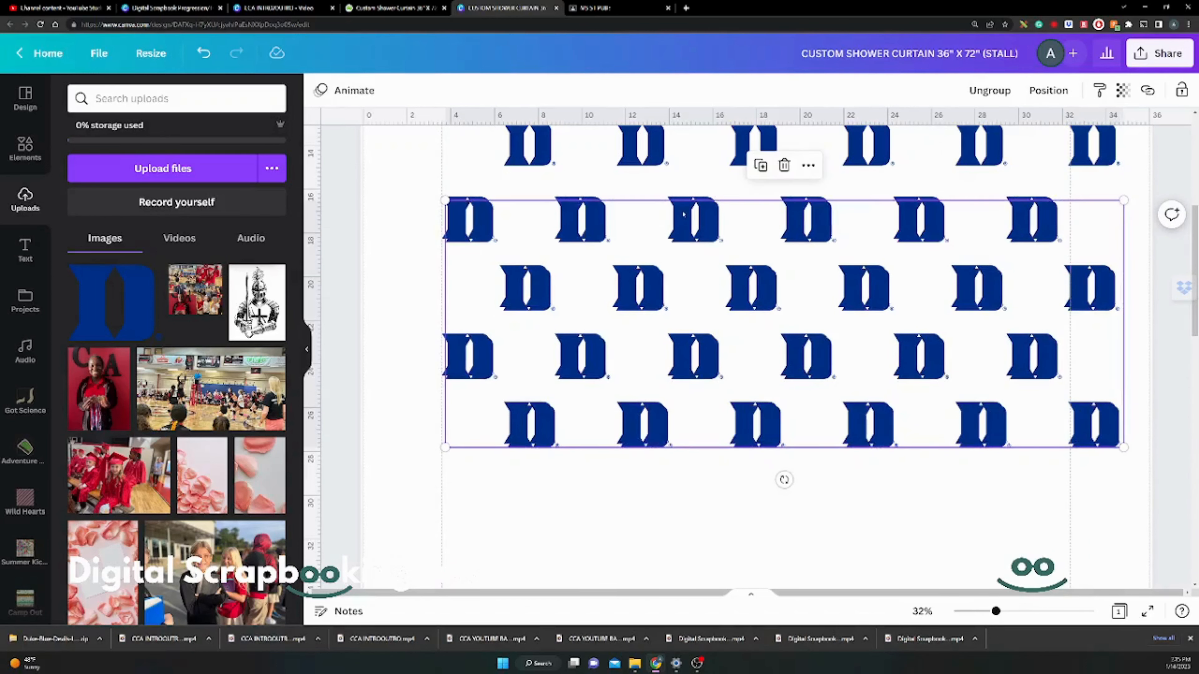
drag(683, 214, 680, 487)
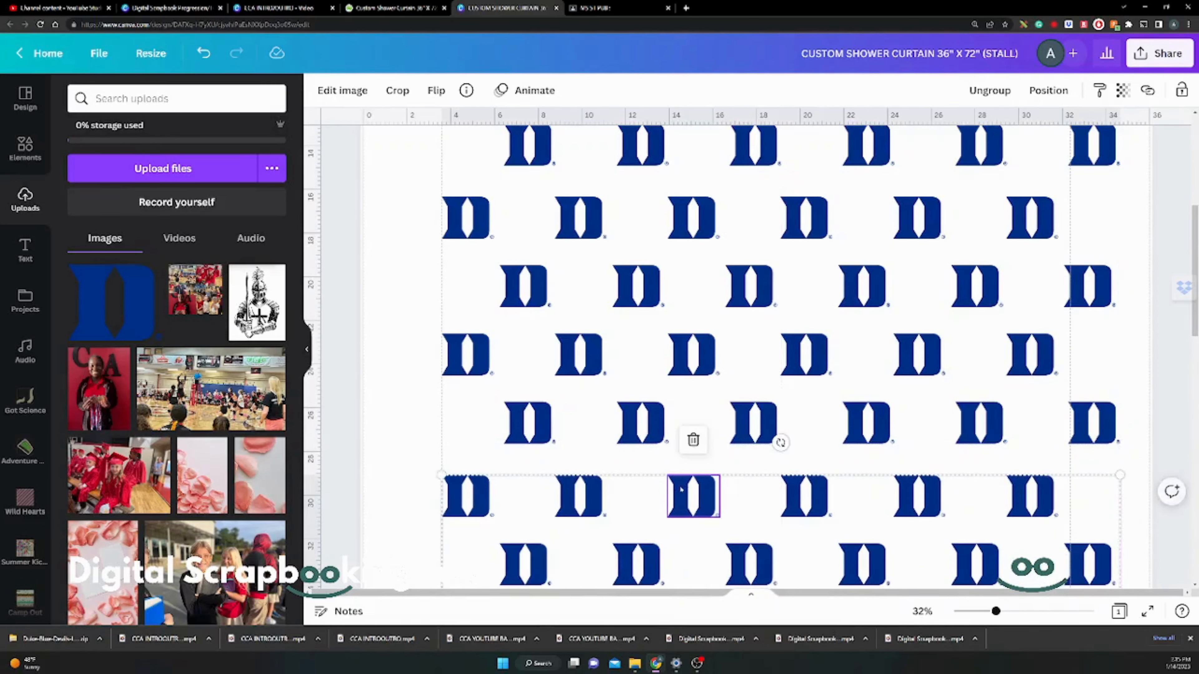
scroll(825, 460, down, 8)
scroll(825, 461, down, 4)
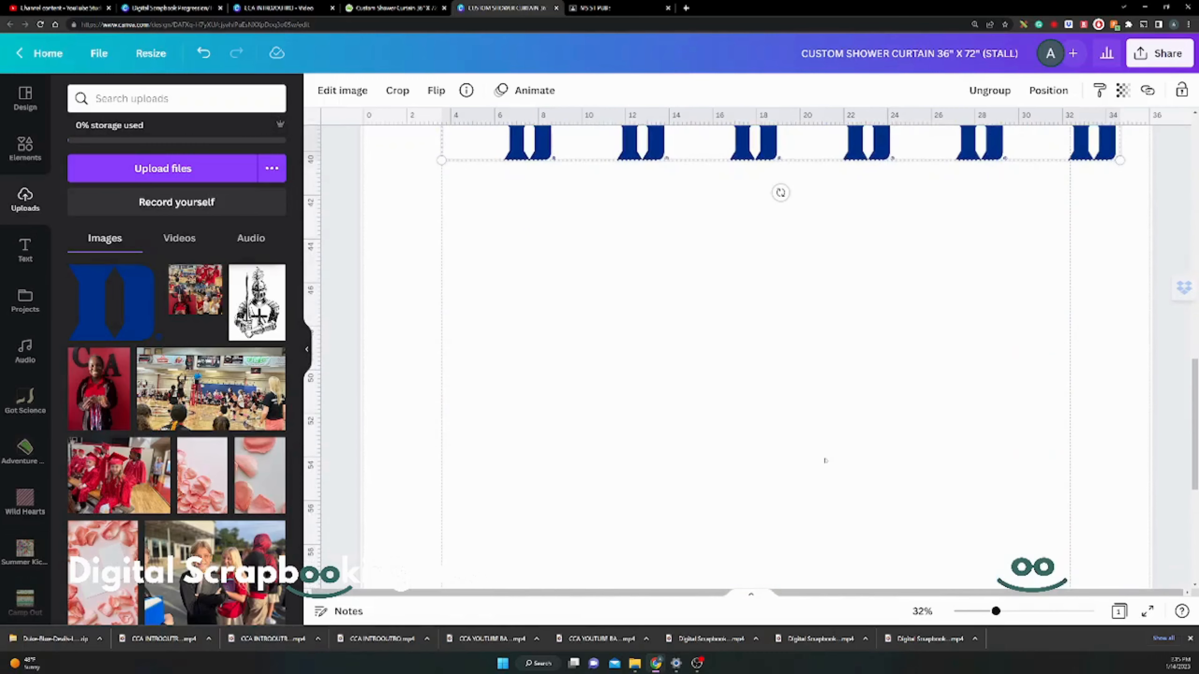
key(ctrl+v)
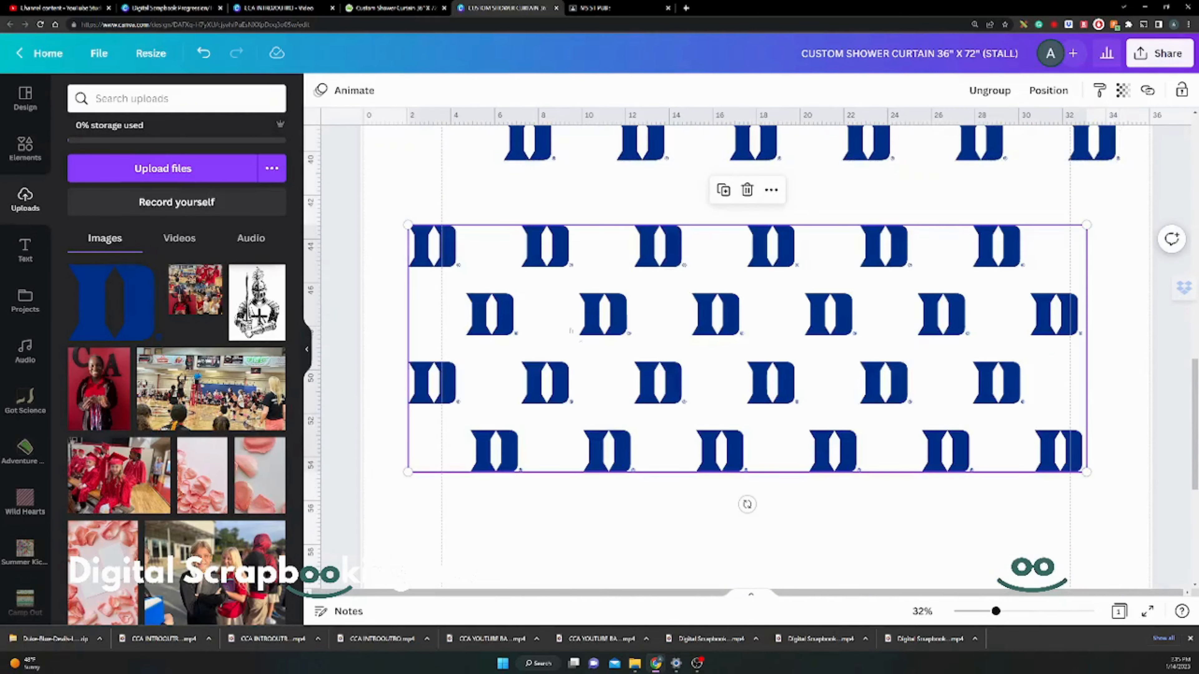
click(538, 249)
drag(538, 250, 567, 211)
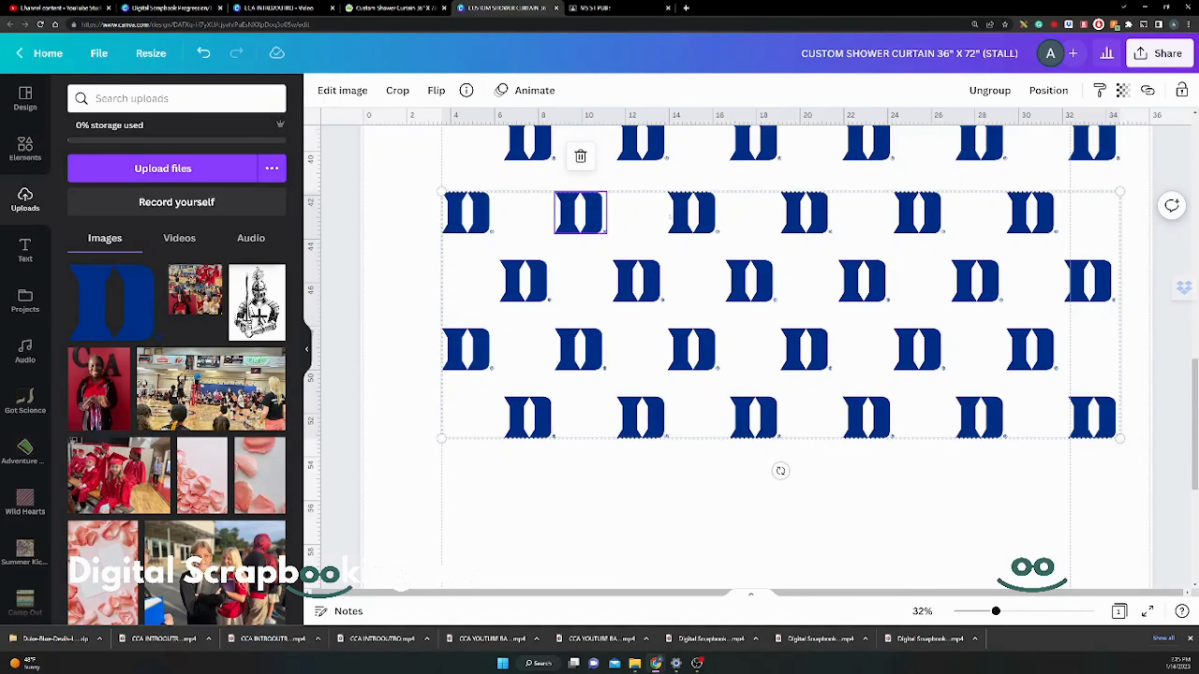
mouse_move(680, 214)
mouse_down()
mouse_move(705, 336)
mouse_move(677, 207)
mouse_up()
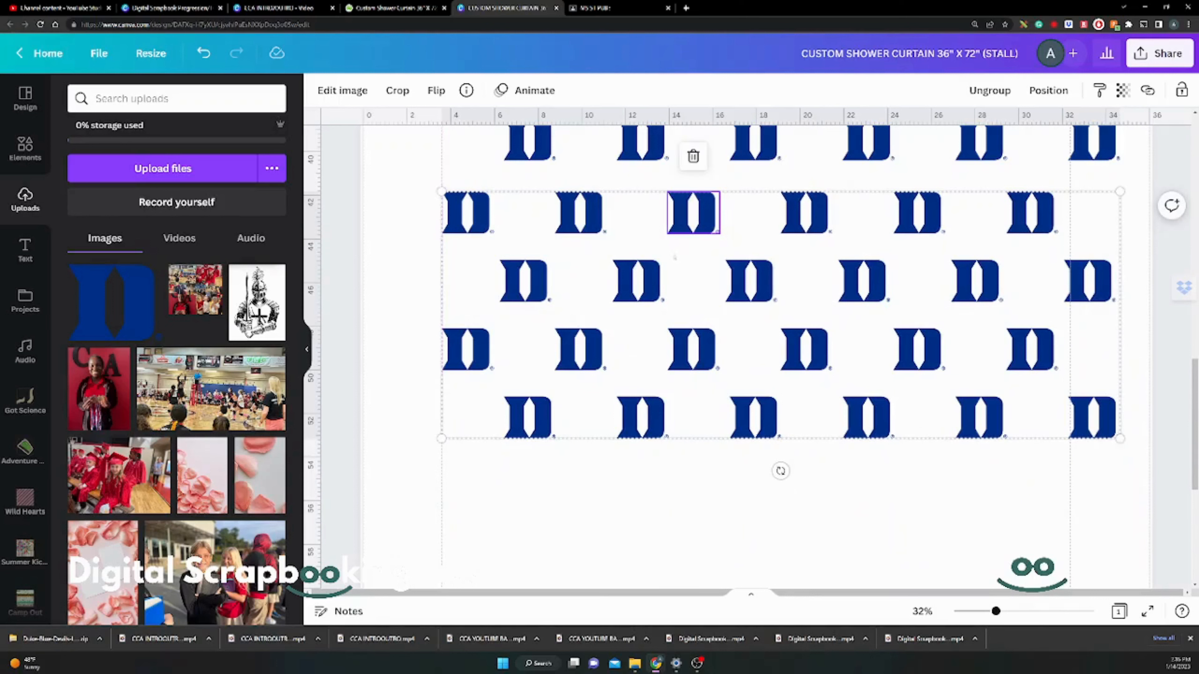
- Duplicate the lowest four-row group and align the copy beneath it as the fifth block of the pattern
key(ctrl+d)
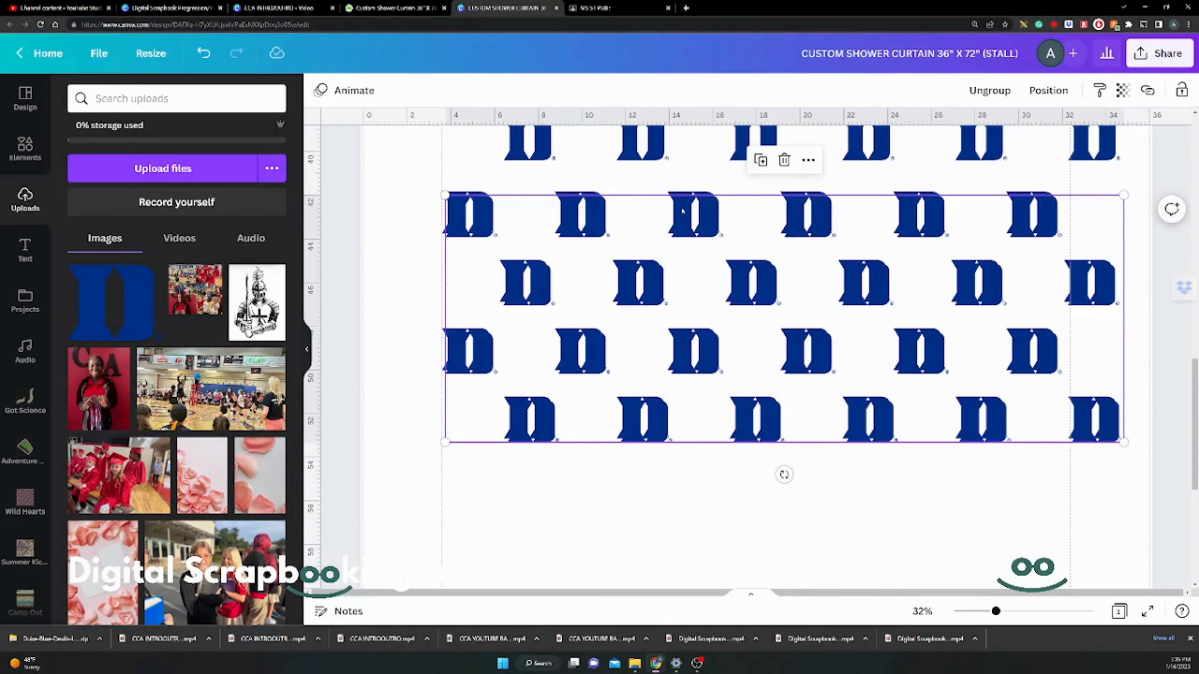
drag(683, 211, 677, 482)
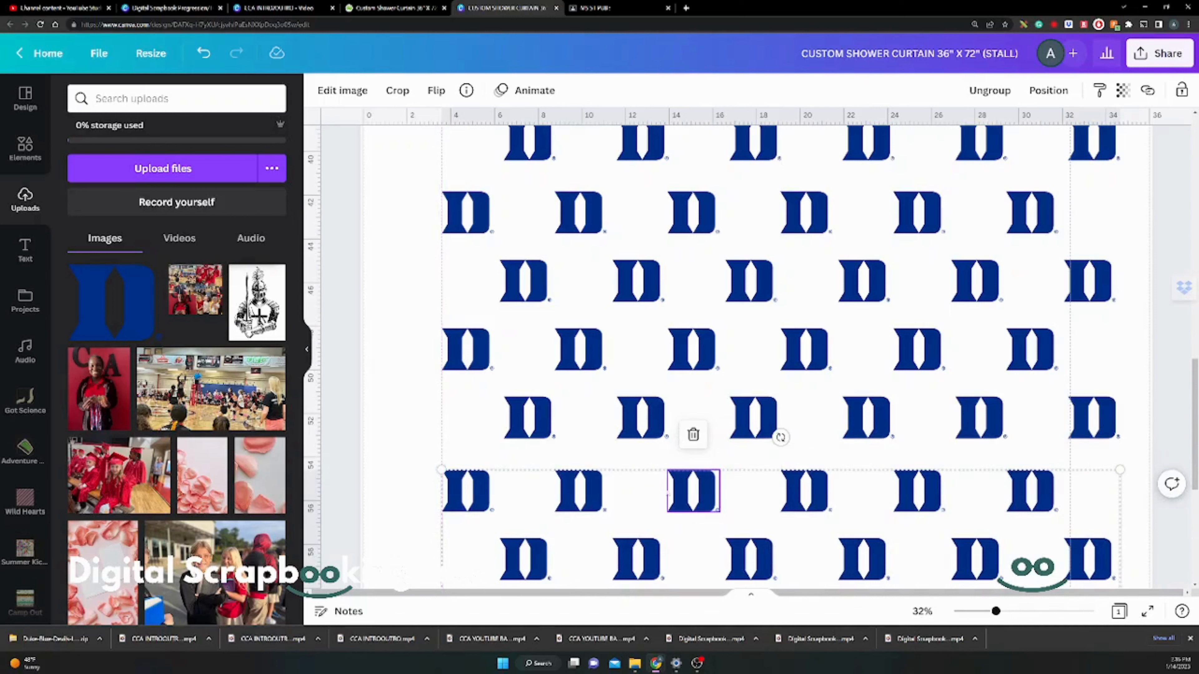
drag(677, 491, 678, 490)
- Duplicate the fifth block and place the copy directly below it, filling the remaining space to the page's bottom edge
scroll(691, 432, down, 6)
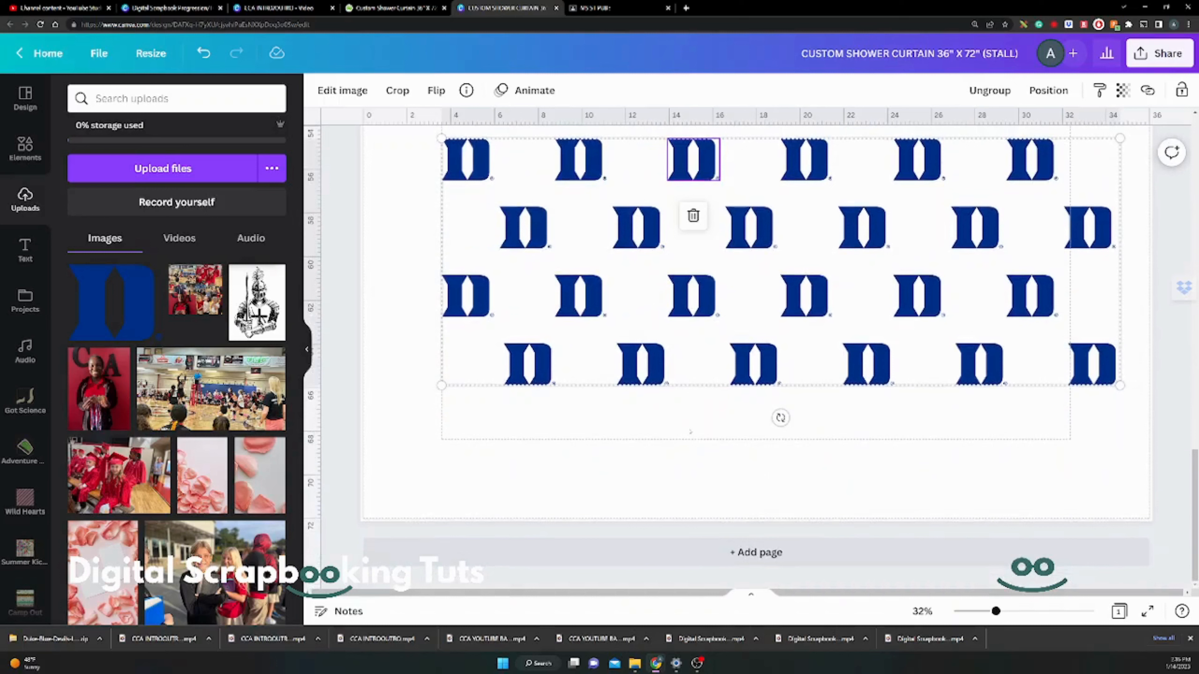
scroll(691, 431, down, 5)
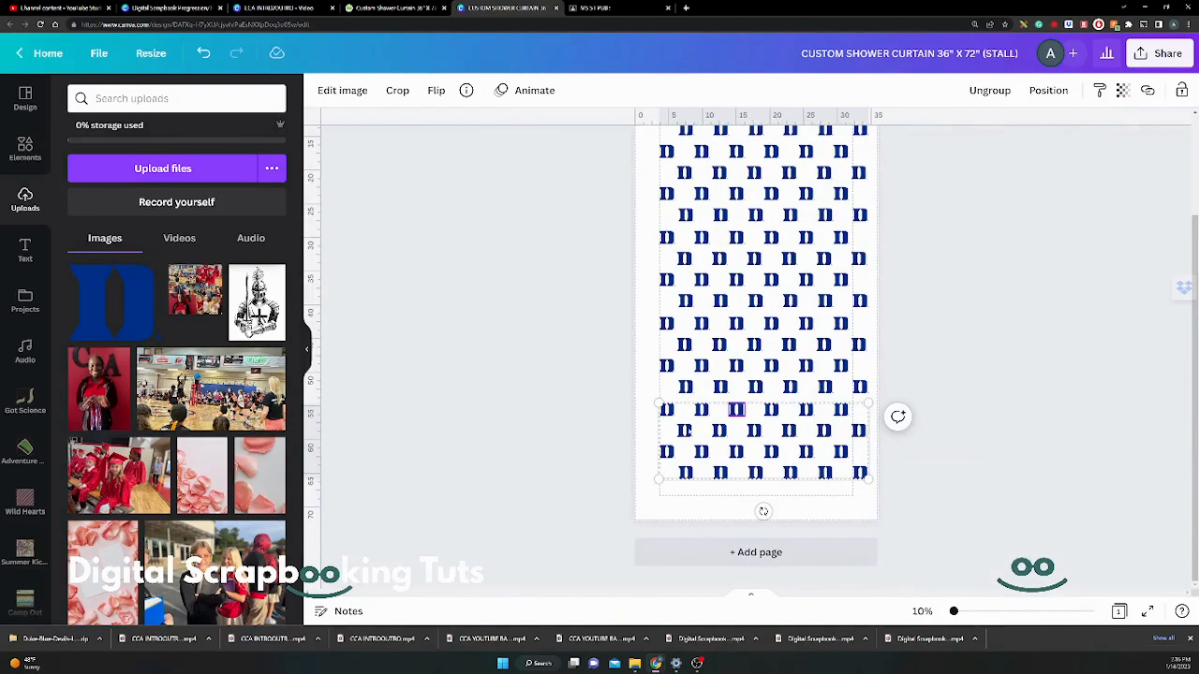
drag(1104, 291, 1106, 416)
scroll(1002, 349, up, 3)
scroll(977, 347, down, 1)
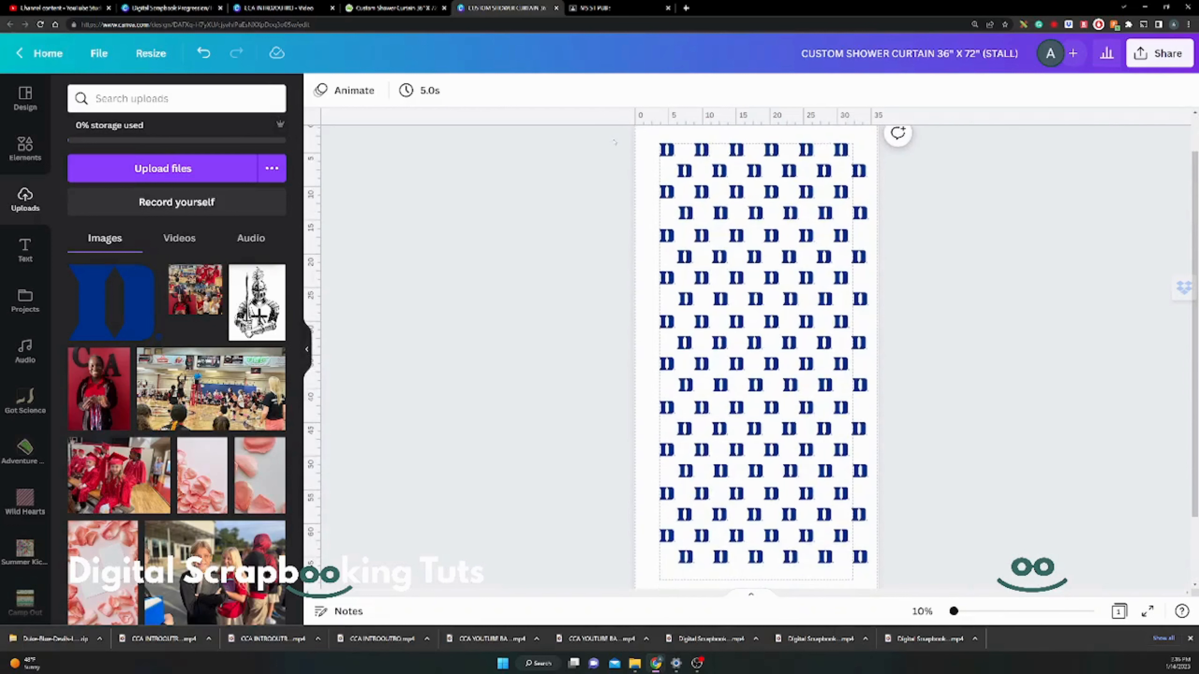
drag(613, 139, 1000, 574)
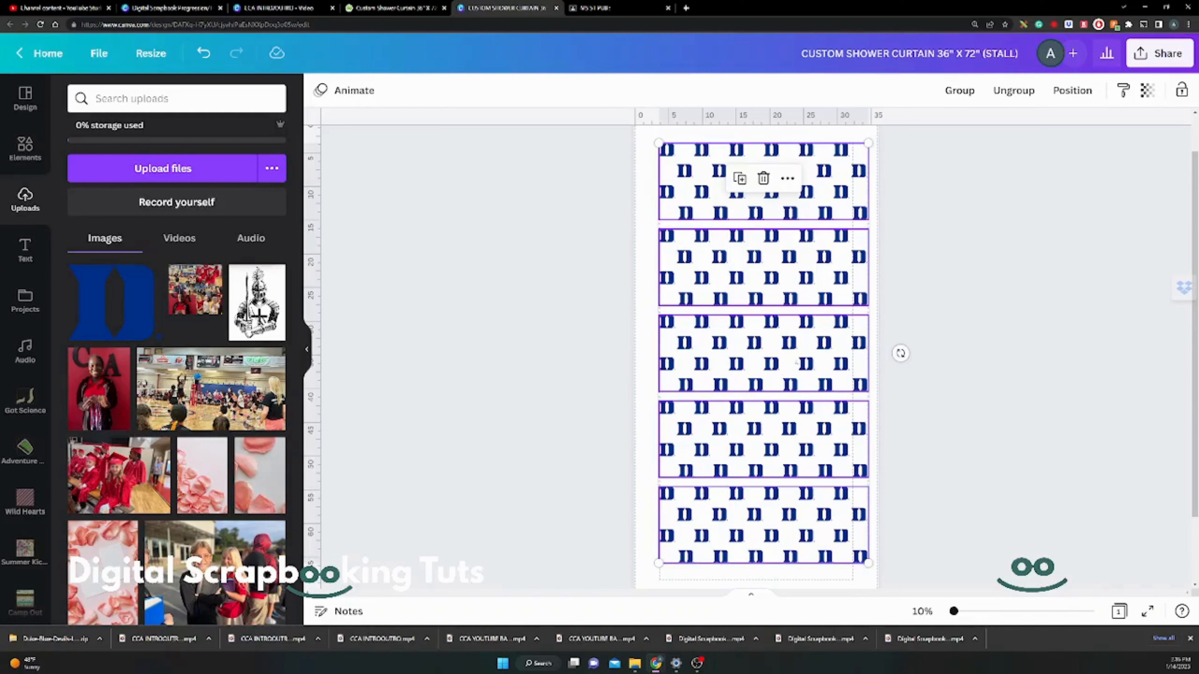
click(903, 449)
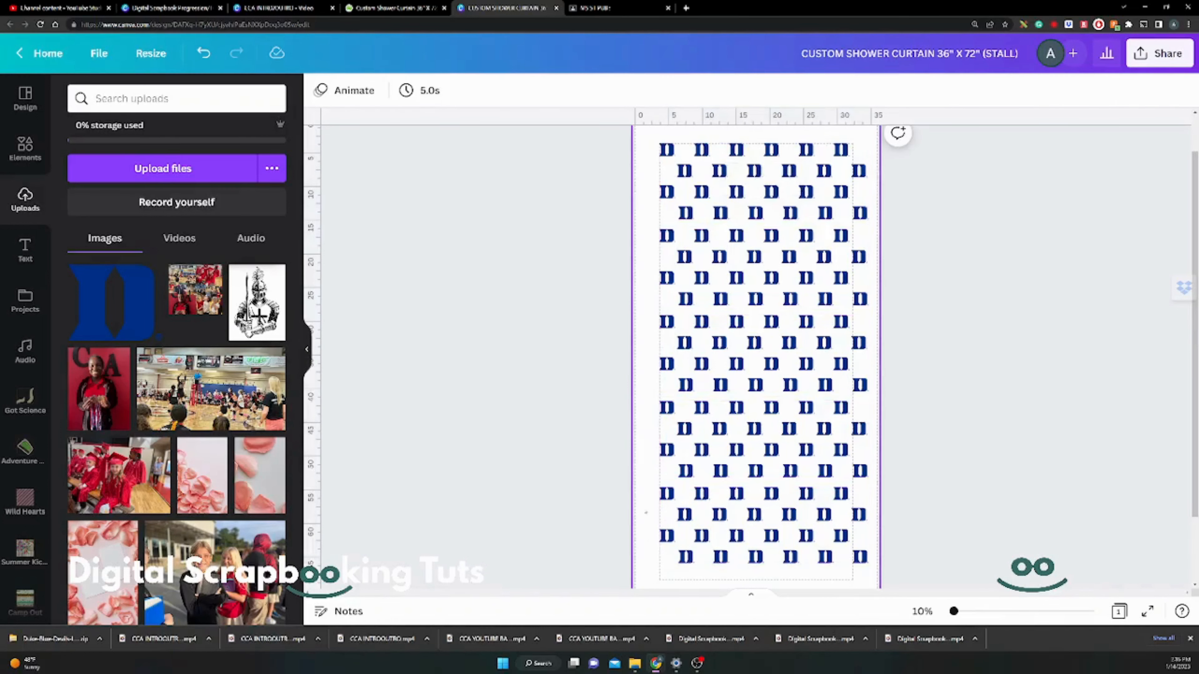
click(697, 516)
drag(697, 516, 729, 588)
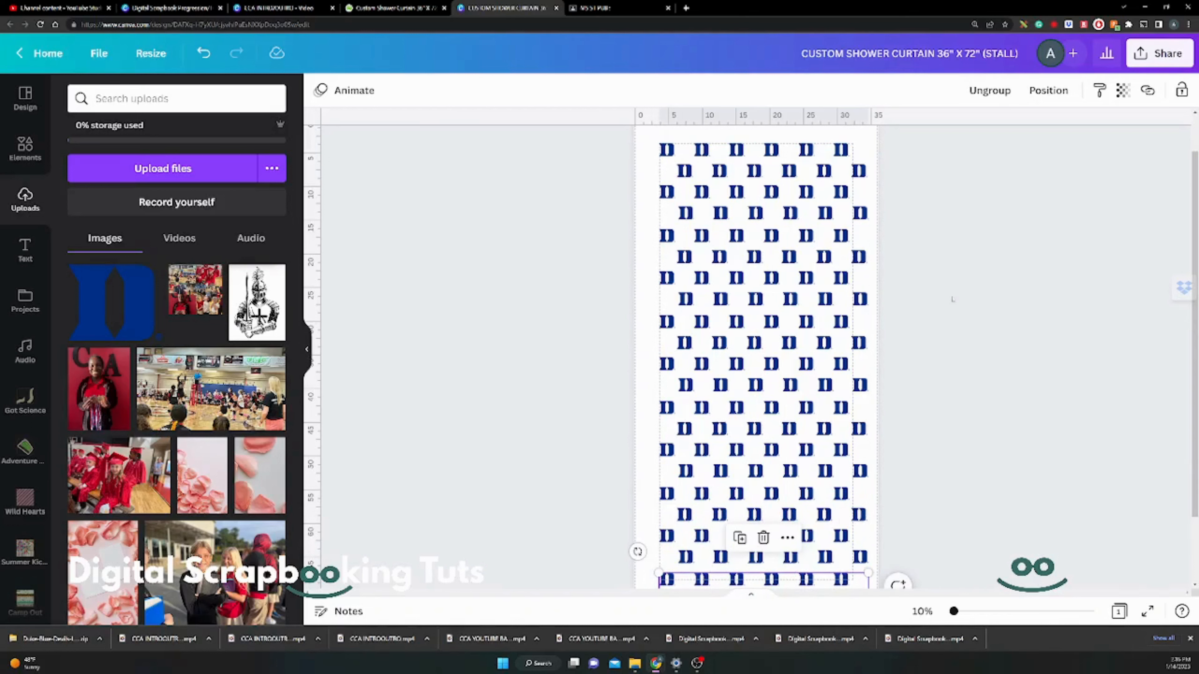
- Group all six pattern blocks and shift the group up and slightly left so it sits centred between the page's sides
click(963, 239)
drag(607, 133, 952, 610)
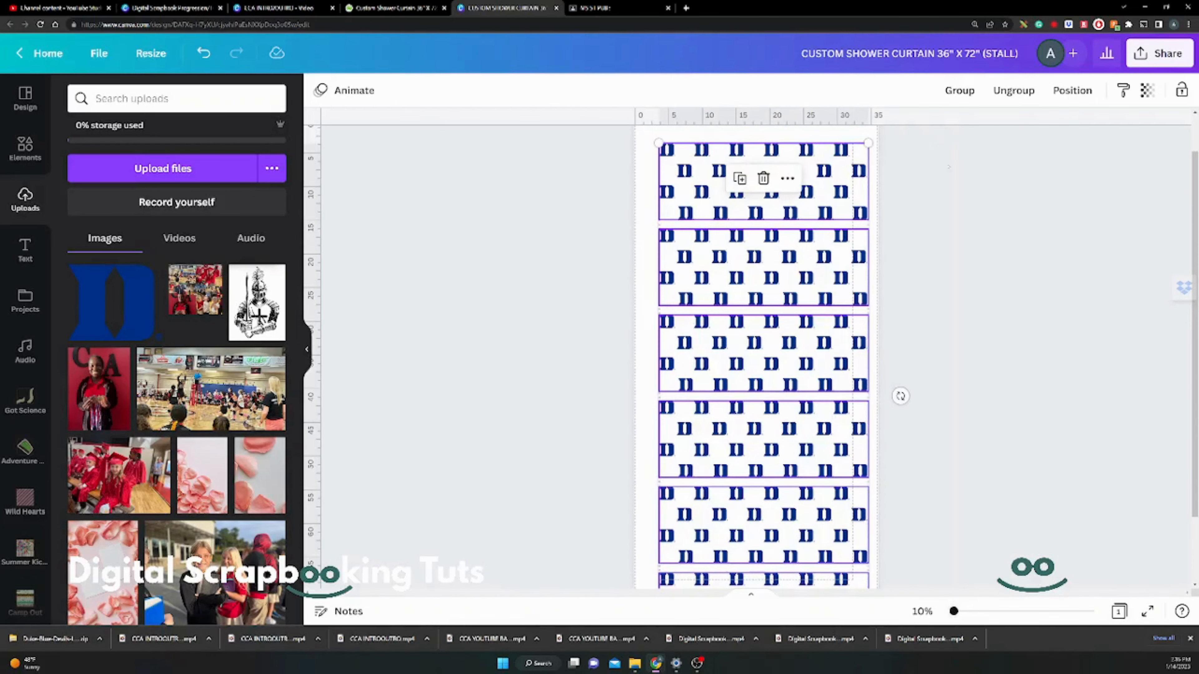
click(958, 91)
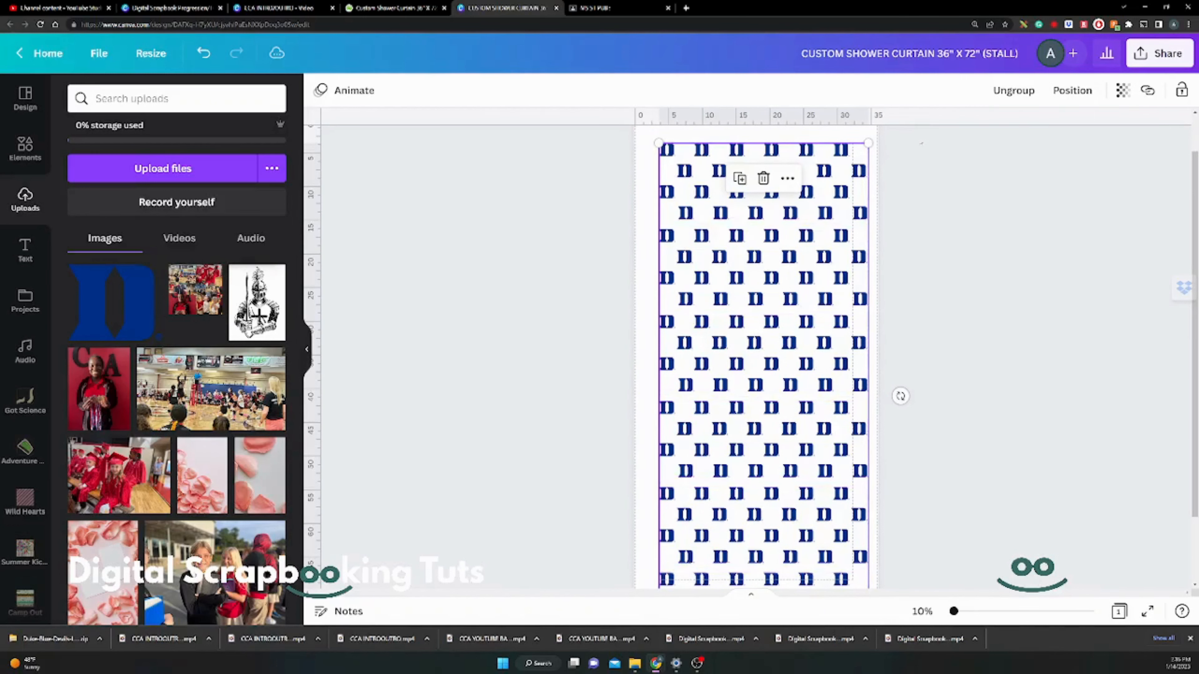
drag(793, 257, 784, 241)
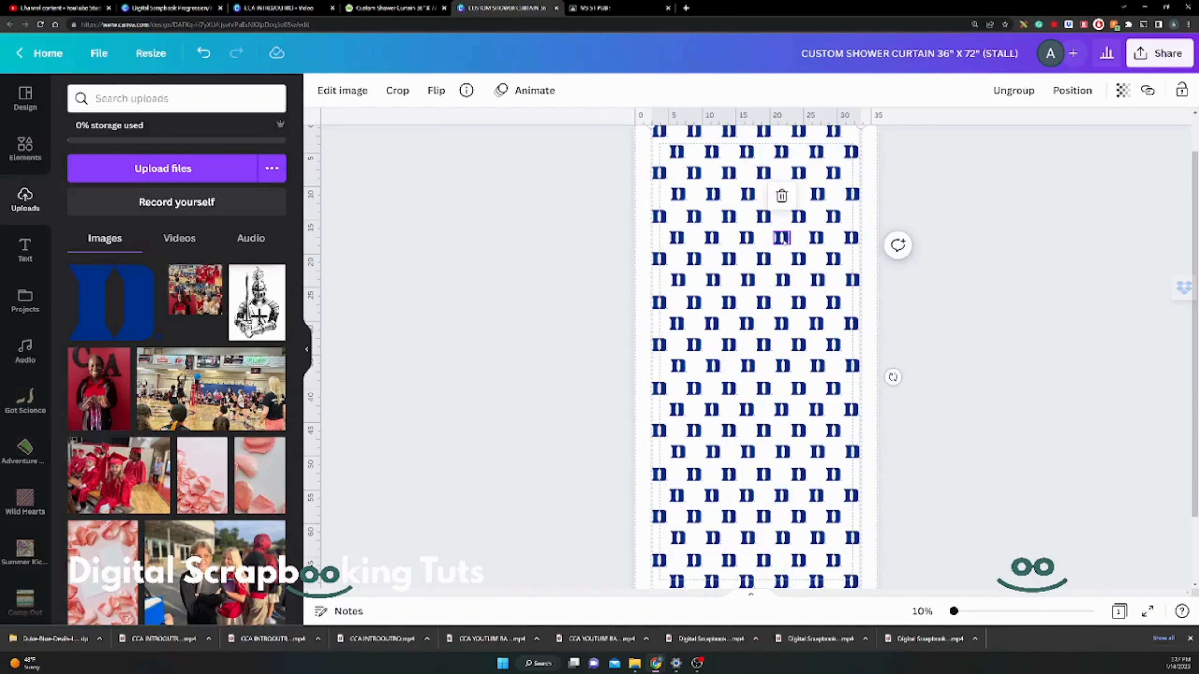
click(959, 220)
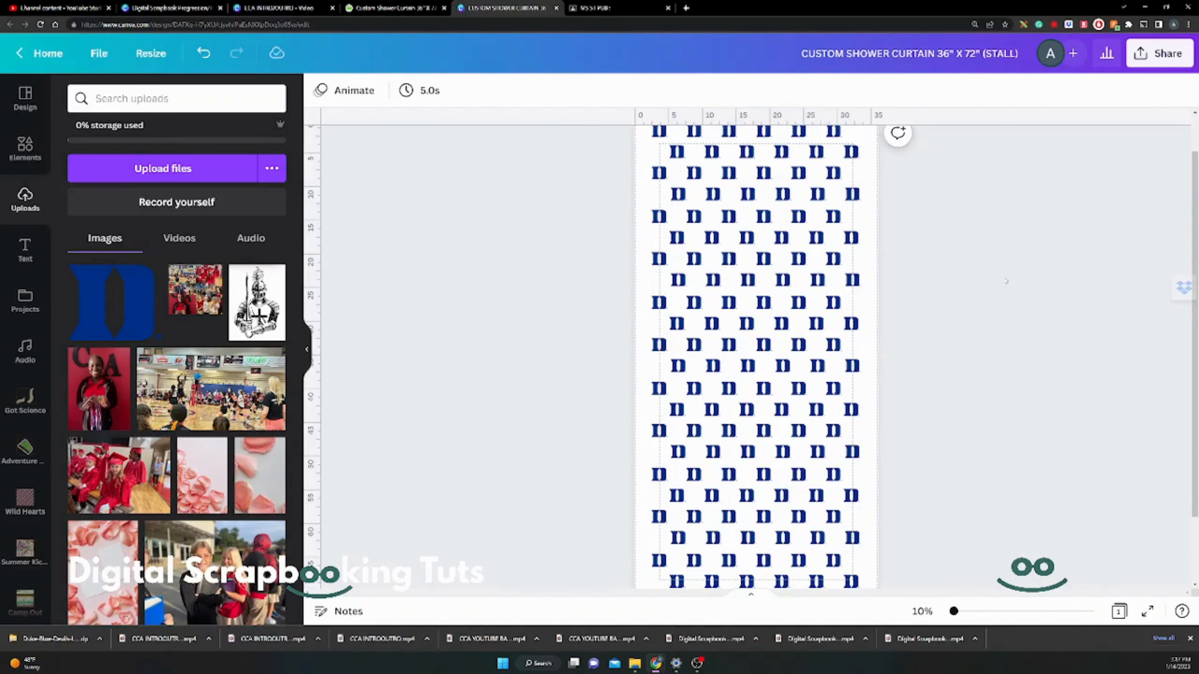